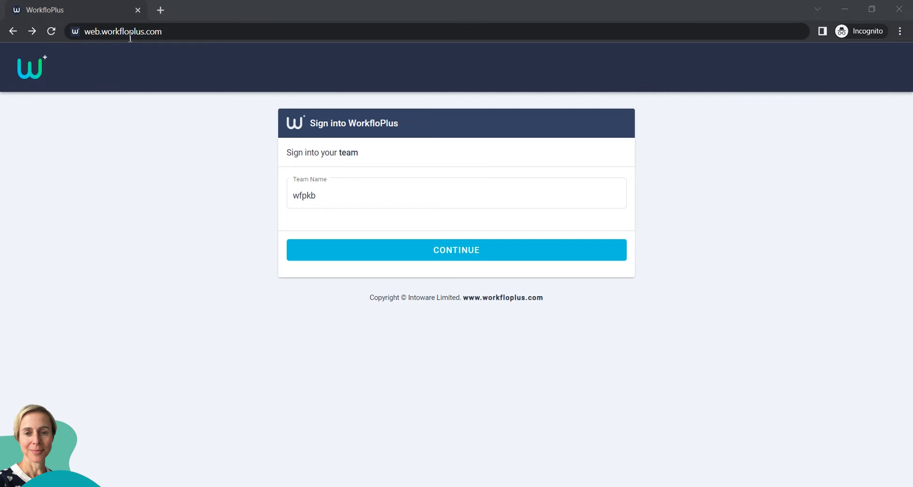
- Confirm the team name and continue to the account sign-in
left_click(324, 197)
key("ctrl+a")
left_click(459, 250)
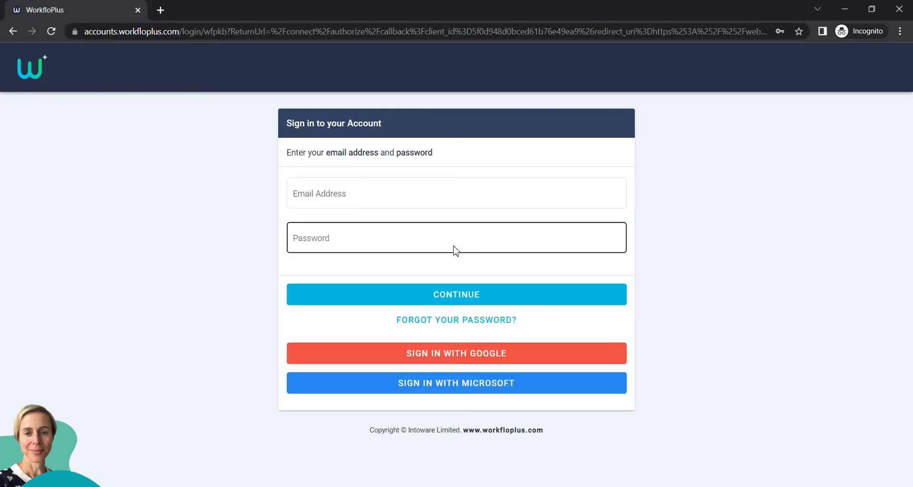
- Sign in with the account e-mail address and the saved password
left_click(359, 197)
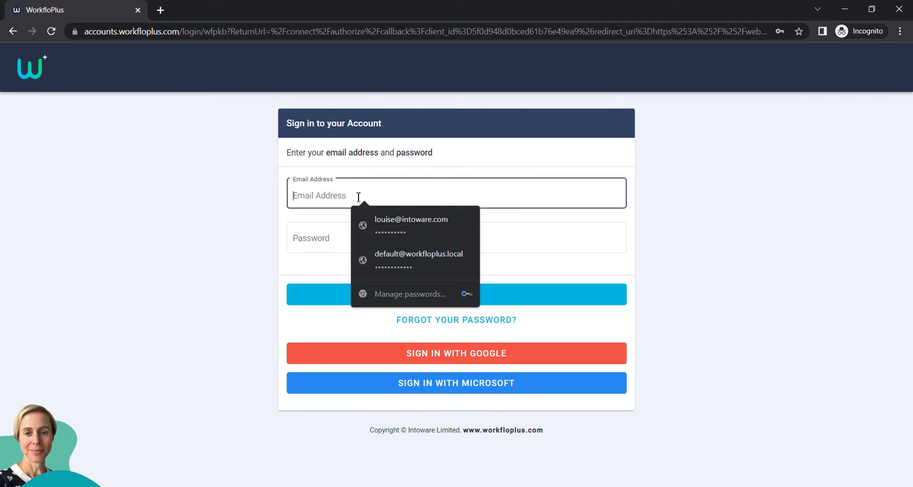
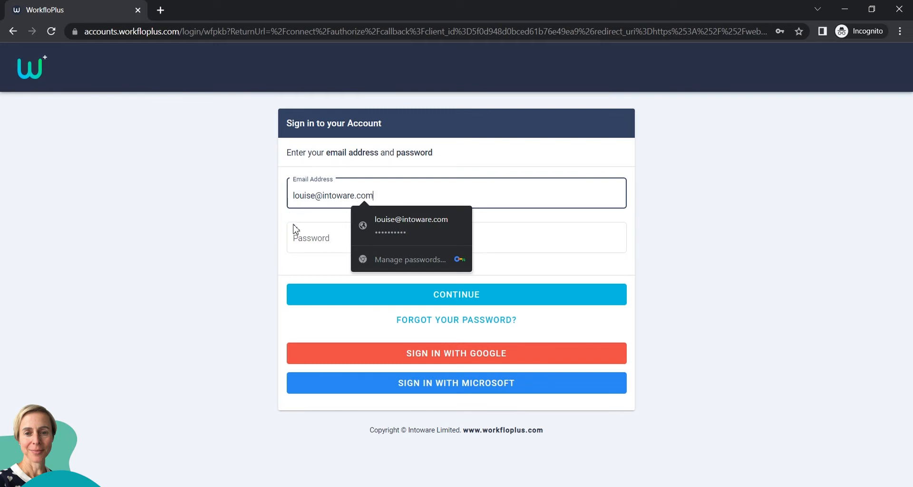
left_click(294, 229)
left_click(401, 254)
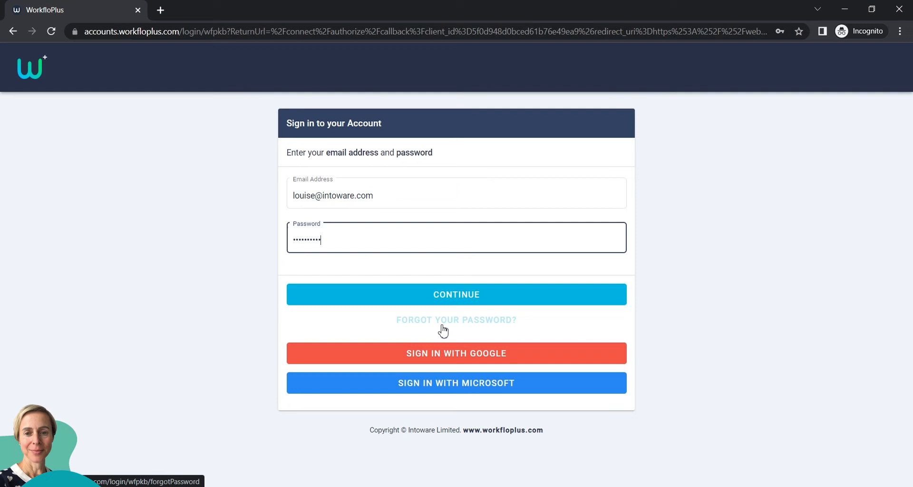
left_click(453, 297)
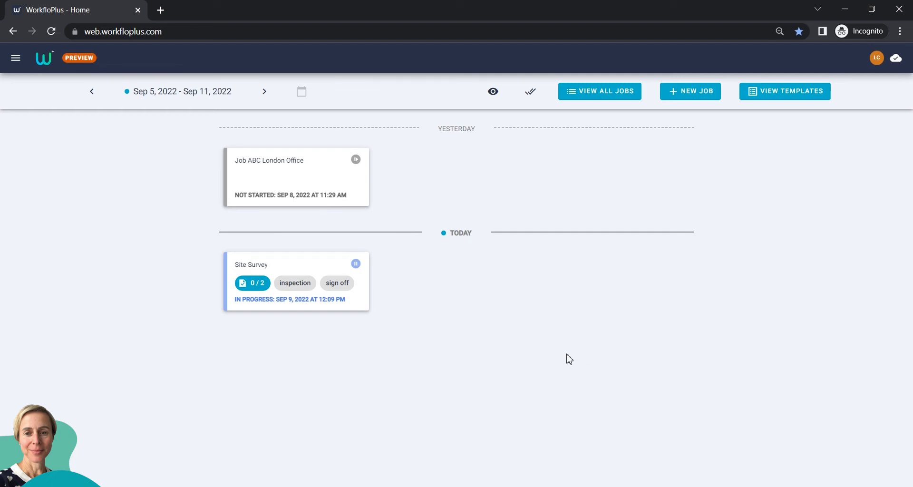
left_click(92, 92)
left_click(92, 94)
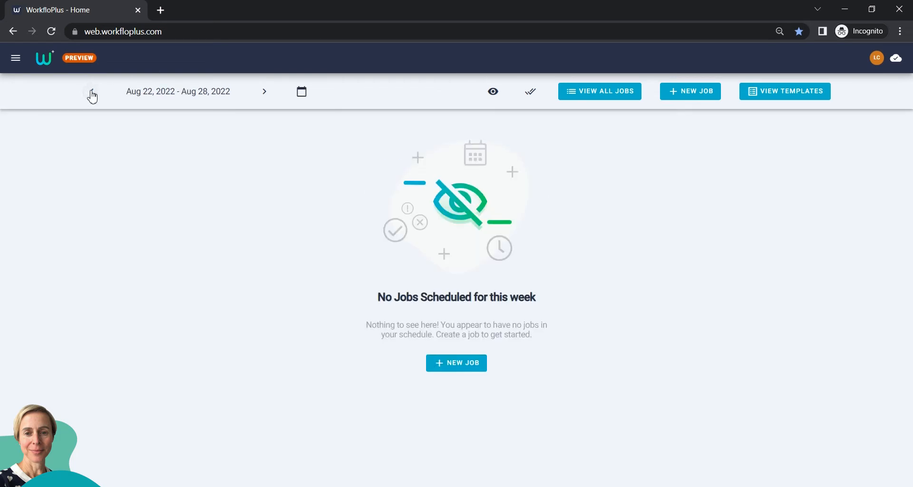
left_click(90, 94)
left_click(90, 93)
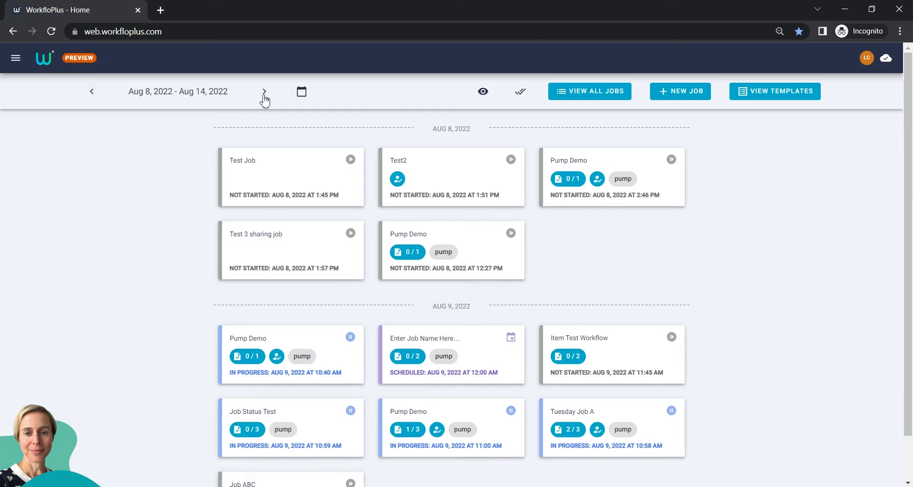
left_click(265, 96)
left_click(266, 97)
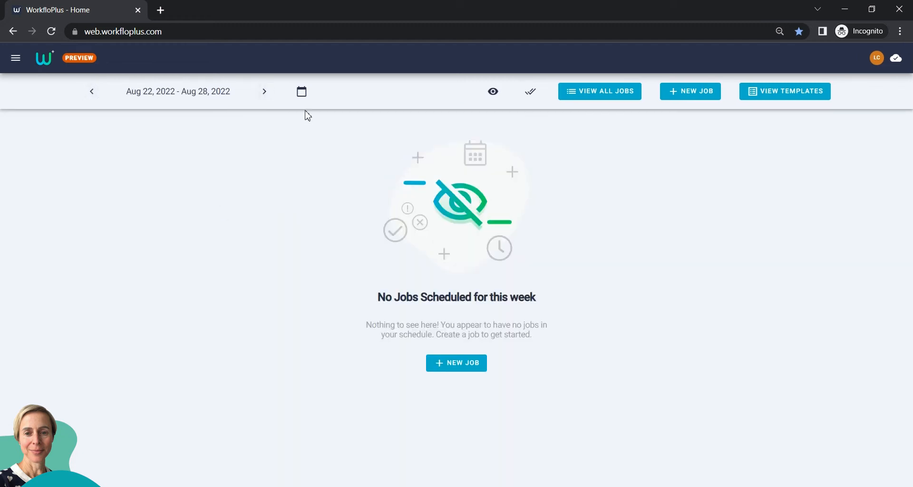
left_click(301, 95)
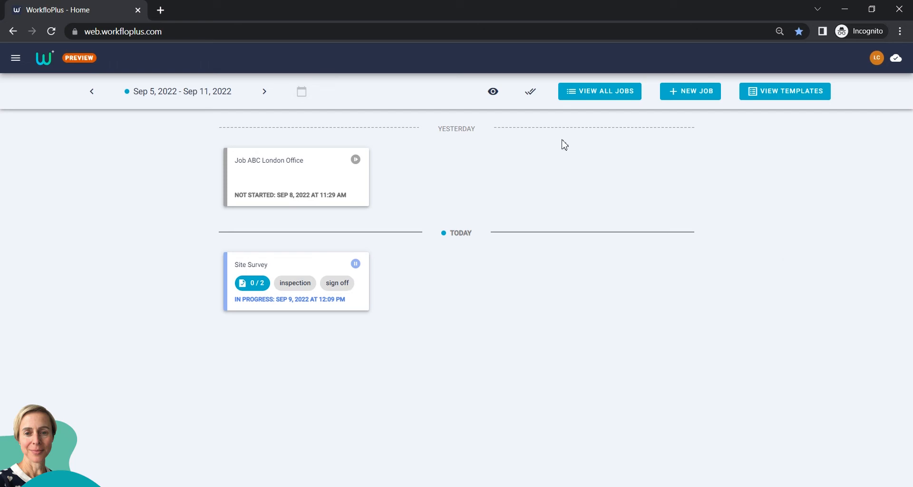
left_click(492, 91)
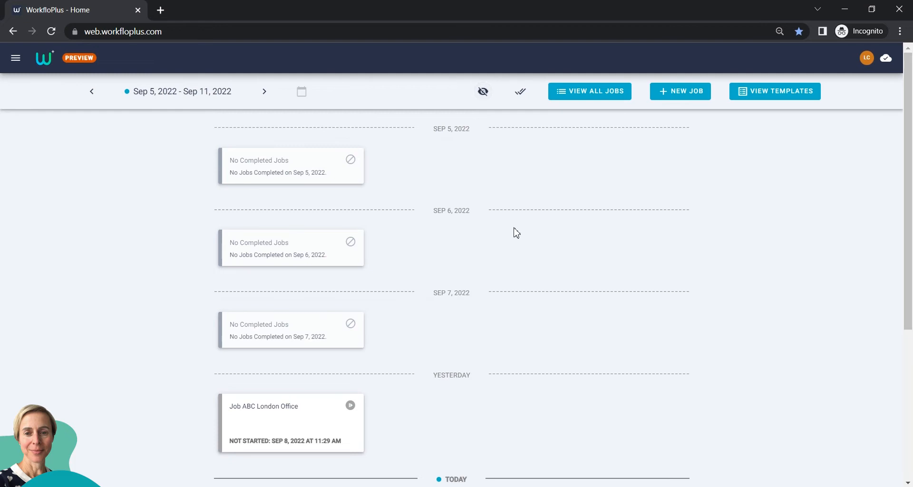
scroll(518, 228, "down", 2)
scroll(521, 227, "down", 3)
scroll(534, 265, "up", 5)
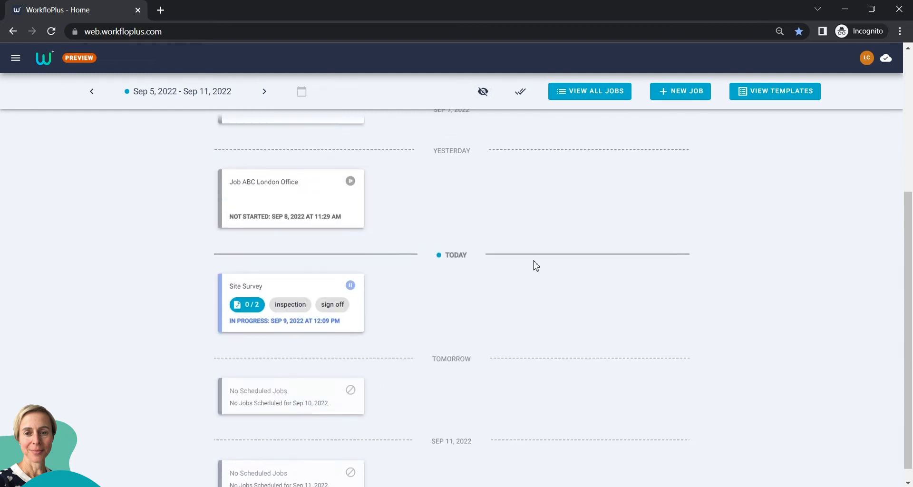
scroll(535, 265, "down", 3)
scroll(536, 265, "down", 3)
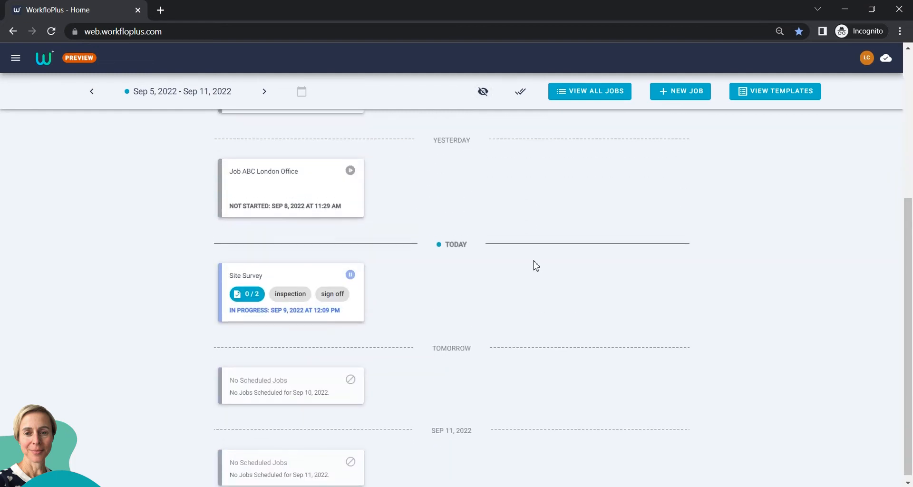
scroll(535, 264, "up", 5)
left_click(483, 91)
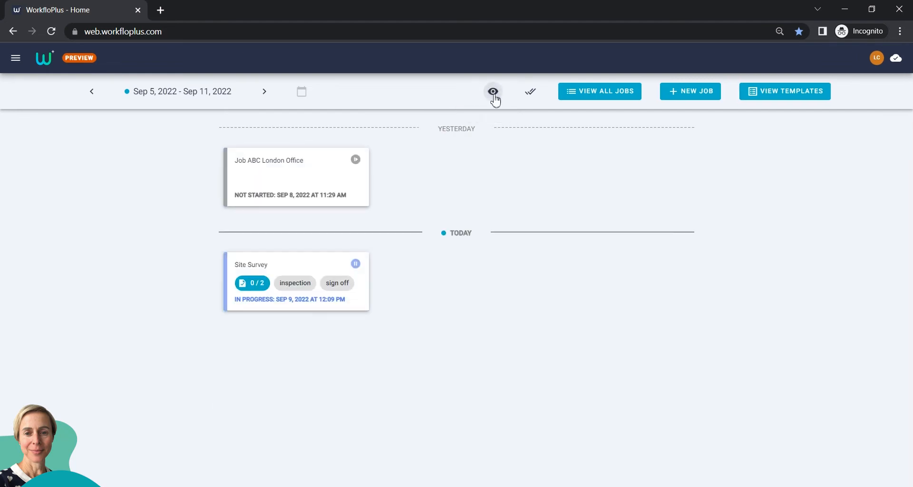
- Include closed and abandoned jobs, then step back four weeks to Aug 8–14, 2022
left_click(532, 95)
left_click(91, 91)
left_click(91, 91)
left_click(91, 92)
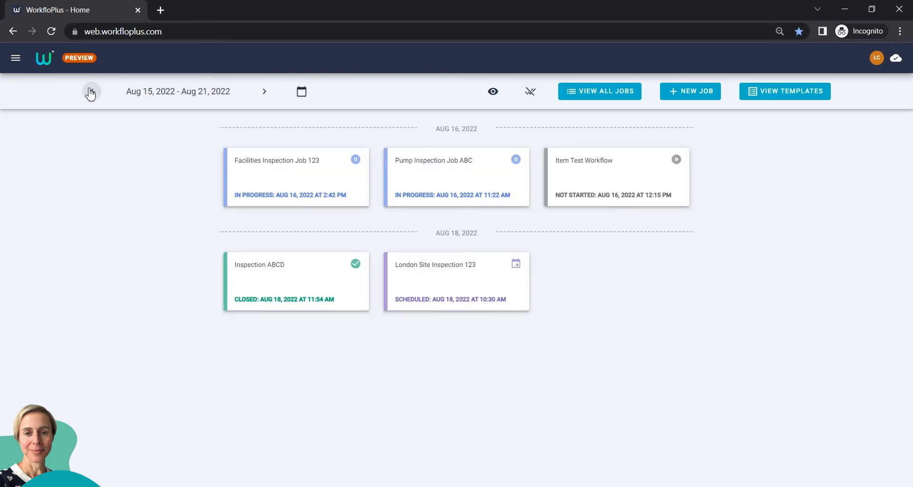
left_click(91, 91)
left_click(520, 92)
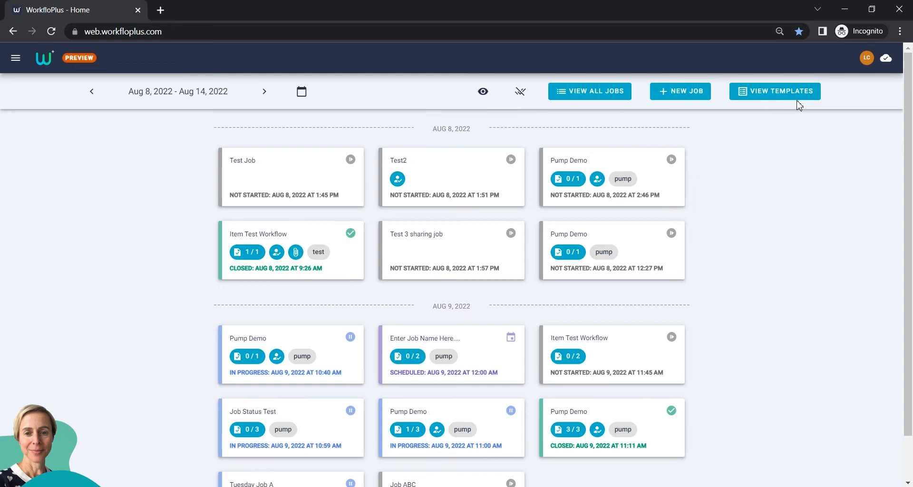
left_click(887, 59)
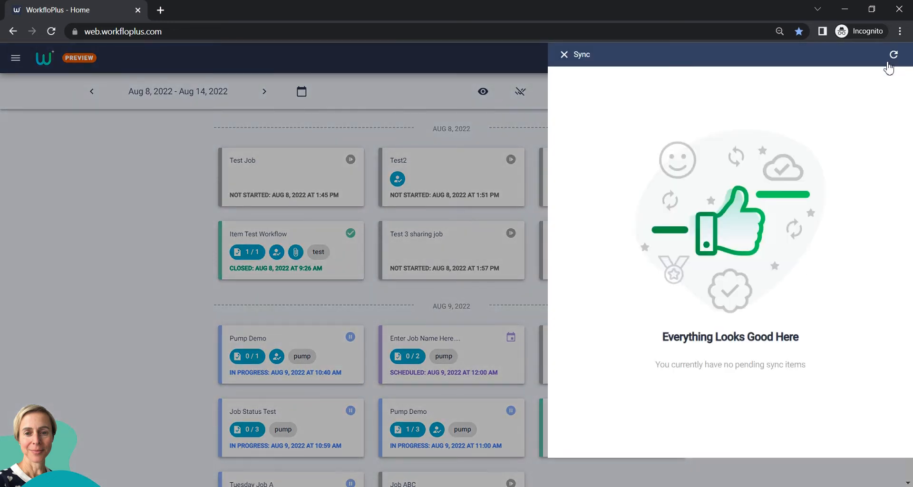
left_click(561, 61)
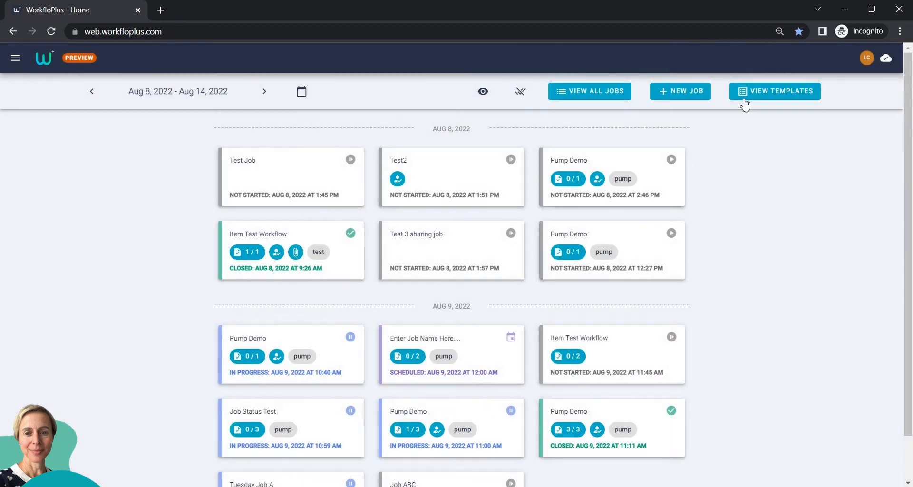
left_click(866, 59)
mouse_move(832, 200)
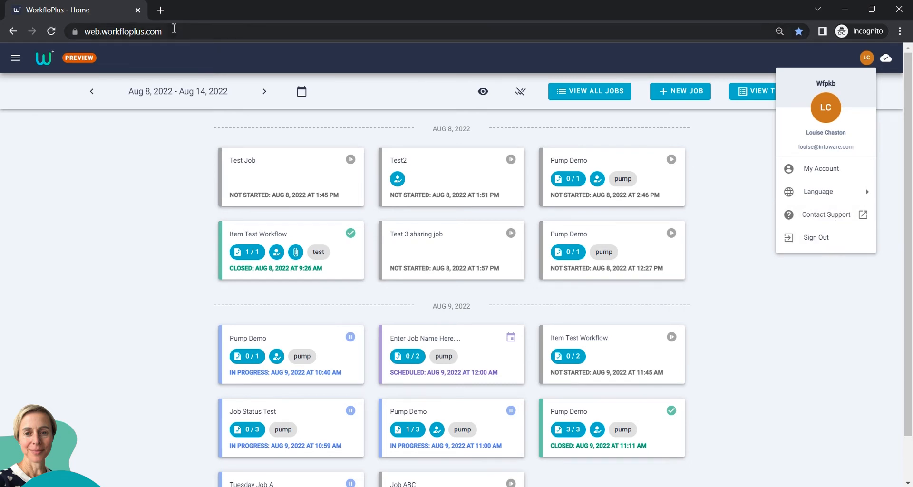
left_click(93, 157)
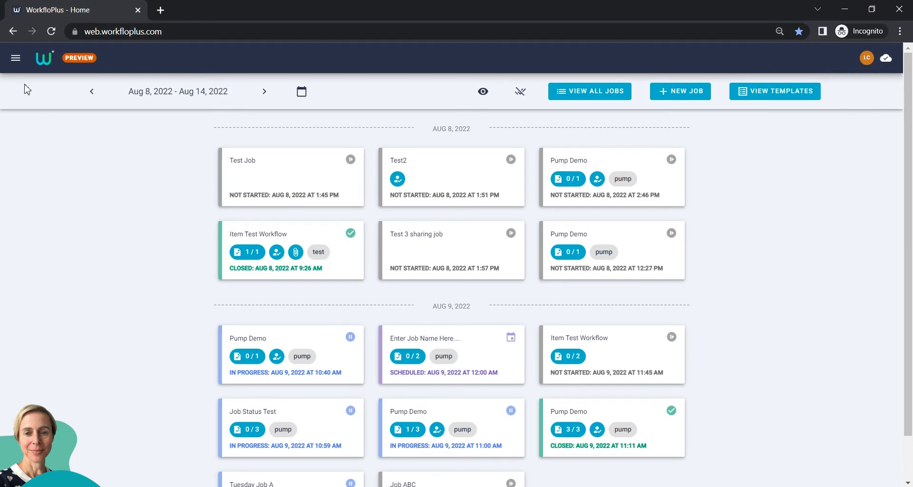
- Review the navigation drawer's Schedule, Workflows and other entries, then close it
left_click(14, 60)
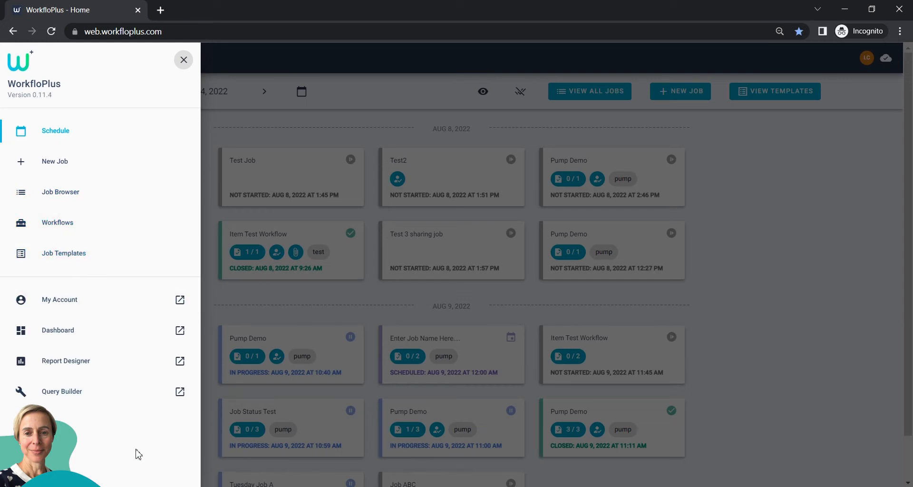
left_click(269, 127)
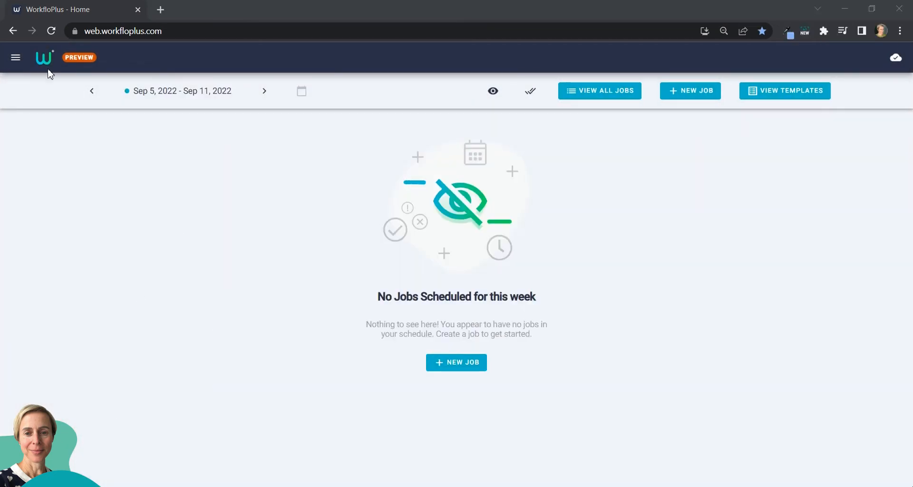
left_click(17, 59)
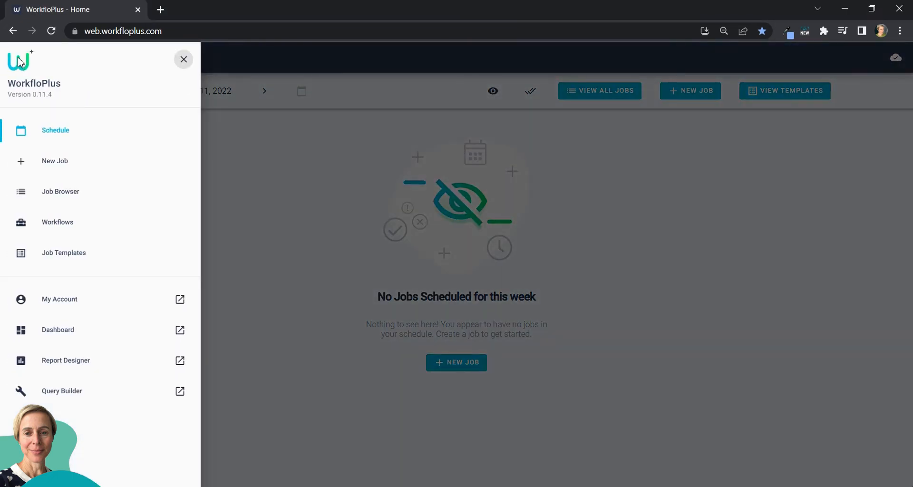
left_click(579, 194)
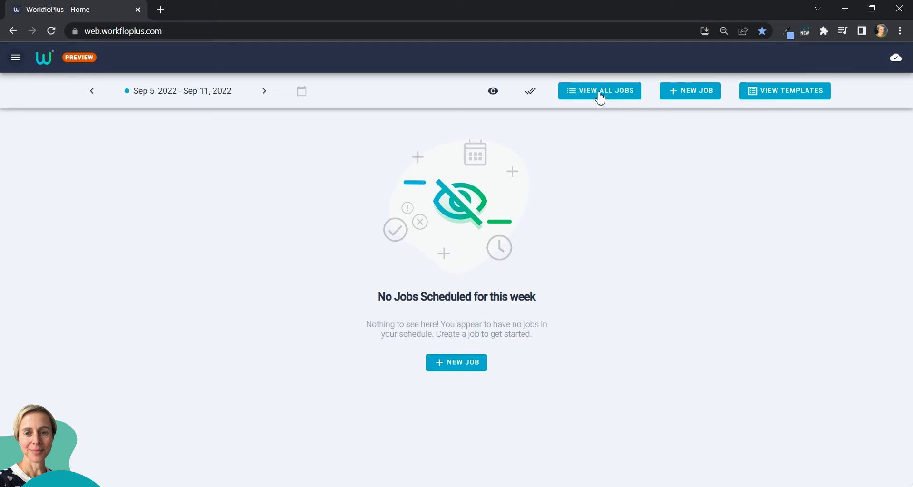
- Open the Job Browser listing all jobs and scroll through the list
left_click(602, 95)
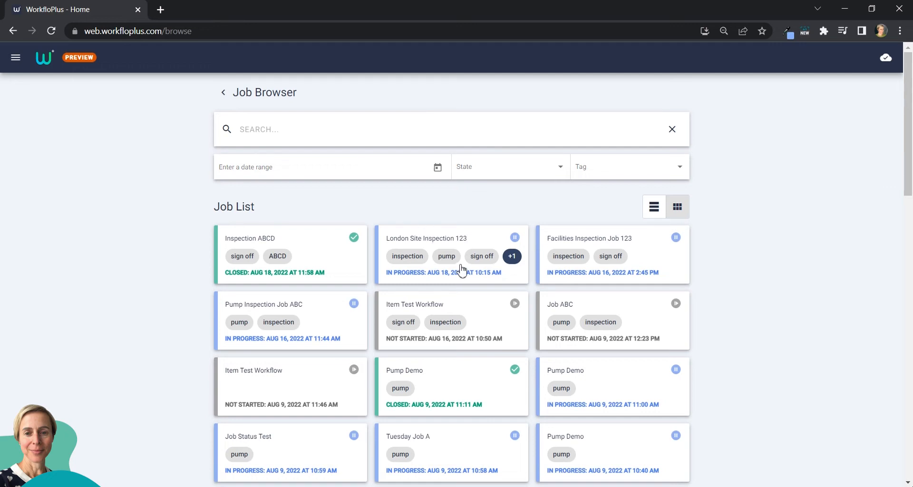
scroll(461, 270, "down", 4)
scroll(461, 270, "down", 9)
scroll(461, 270, "up", 9)
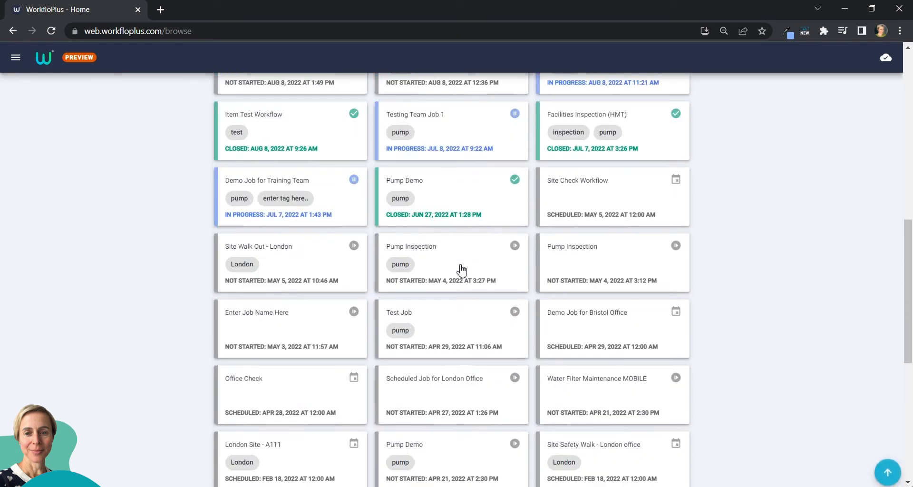
scroll(462, 270, "up", 4)
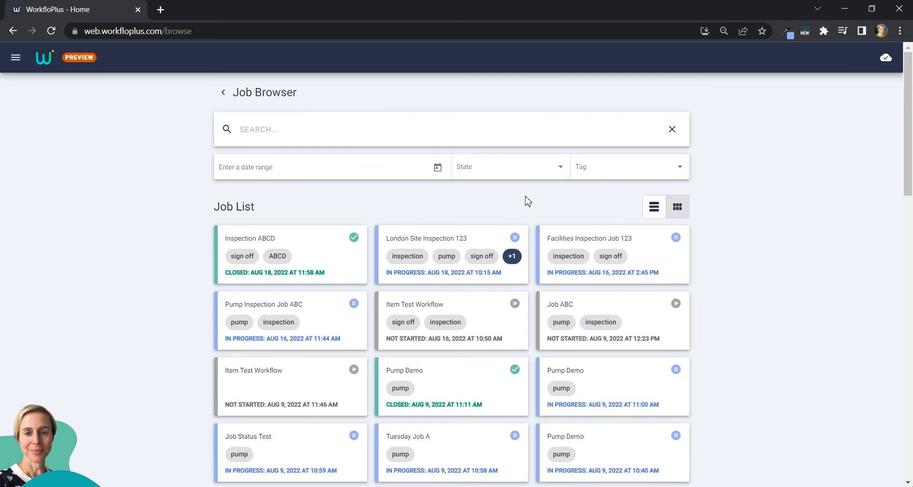
- Search the job list for 'demo'
left_click(296, 131)
type("demo")
key("BackSpace")
key("BackSpace")
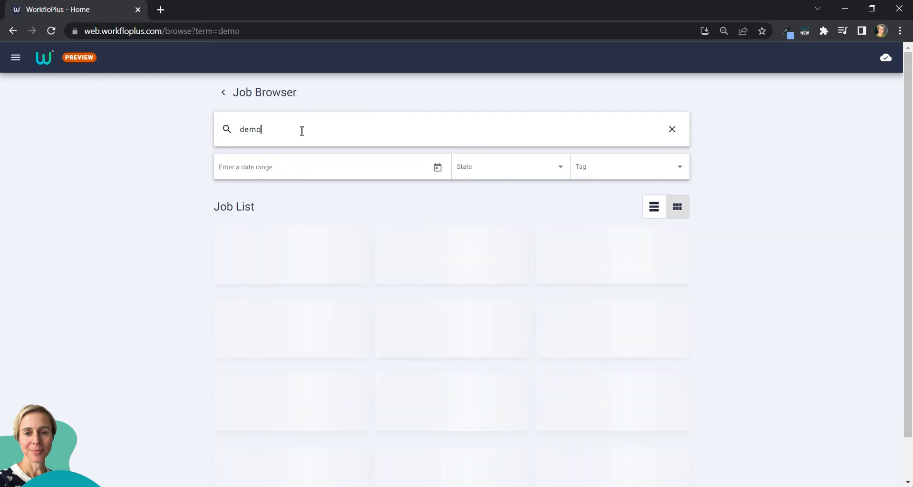
- Clear the search and filter jobs to the date range 8/1/2022–8/31/2022
left_click(672, 129)
left_click(314, 169)
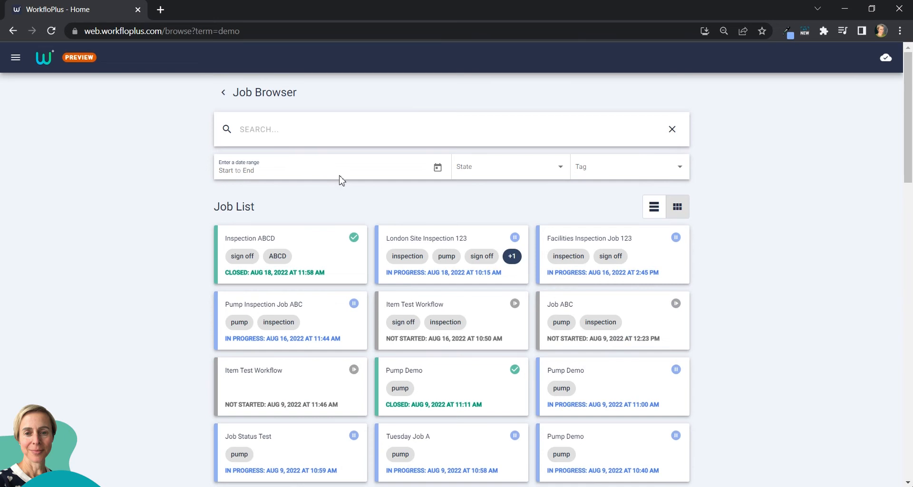
left_click(438, 167)
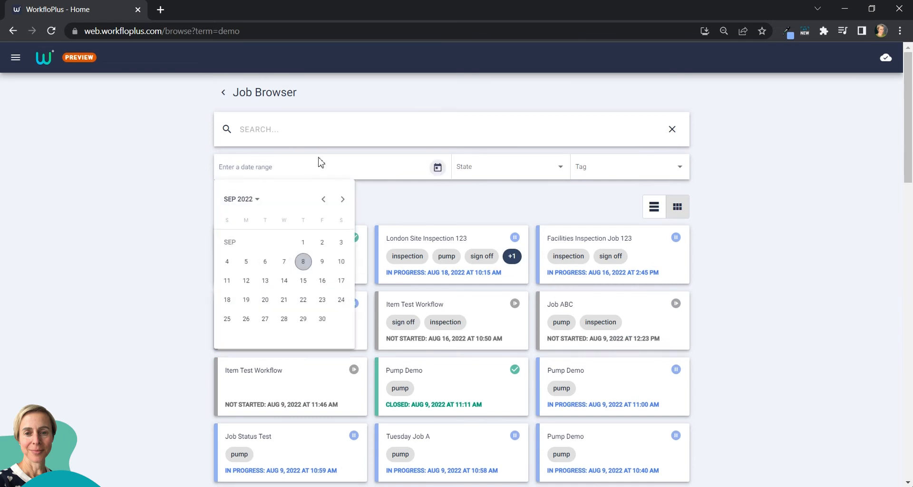
left_click(324, 199)
left_click(246, 261)
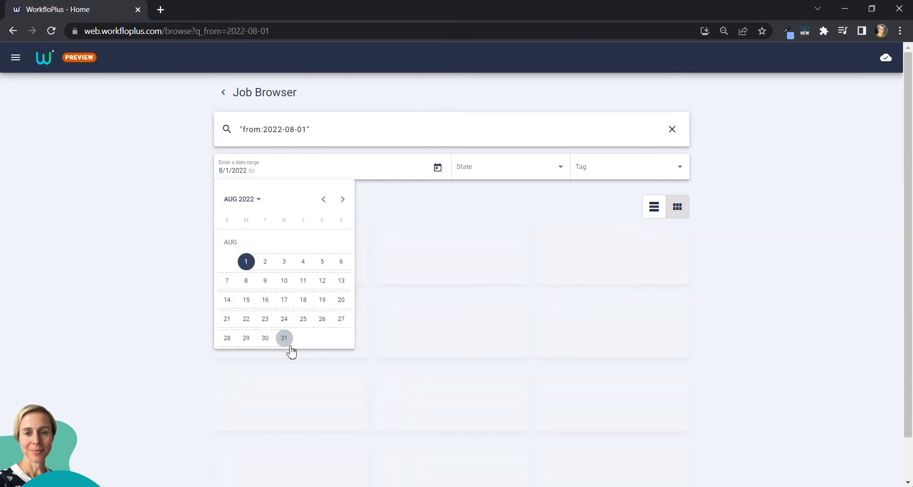
left_click(284, 337)
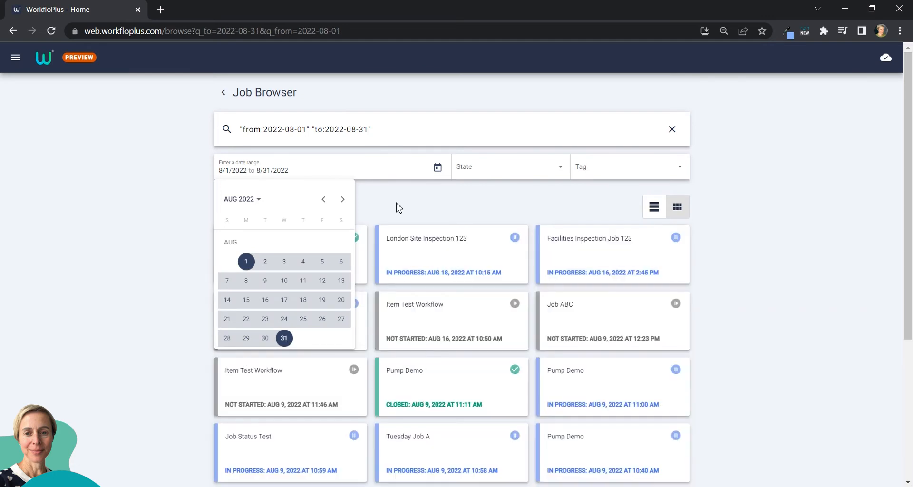
left_click(402, 203)
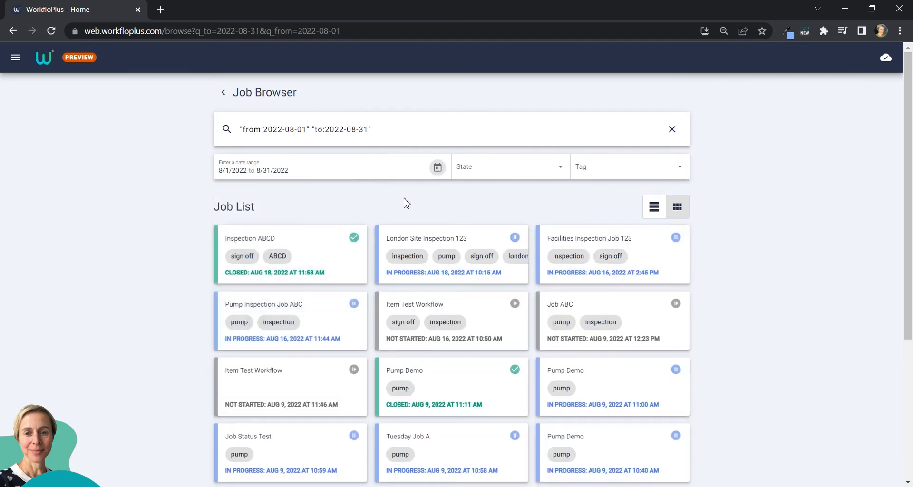
- Filter the August job list by the In Progress state
left_click(561, 171)
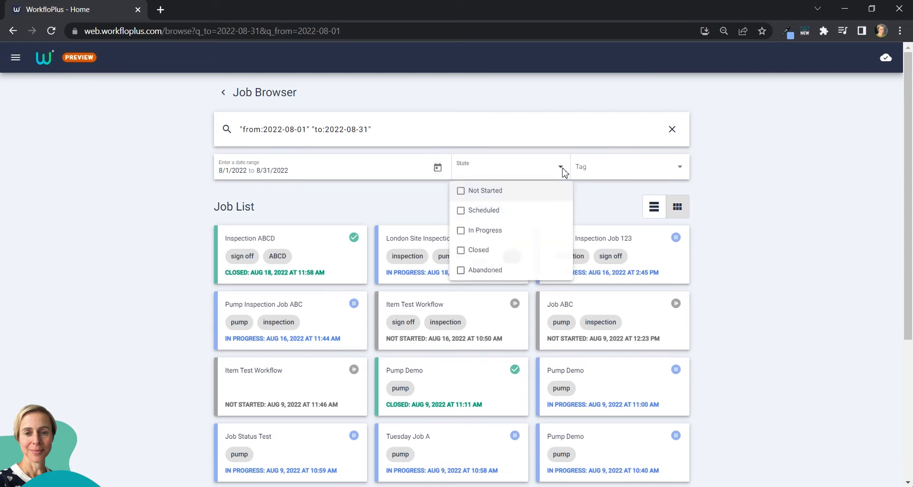
left_click(461, 231)
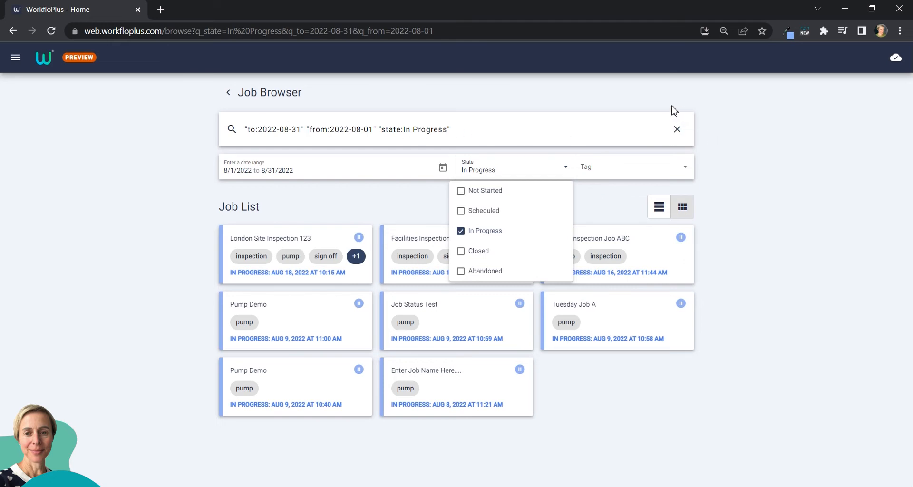
left_click(676, 132)
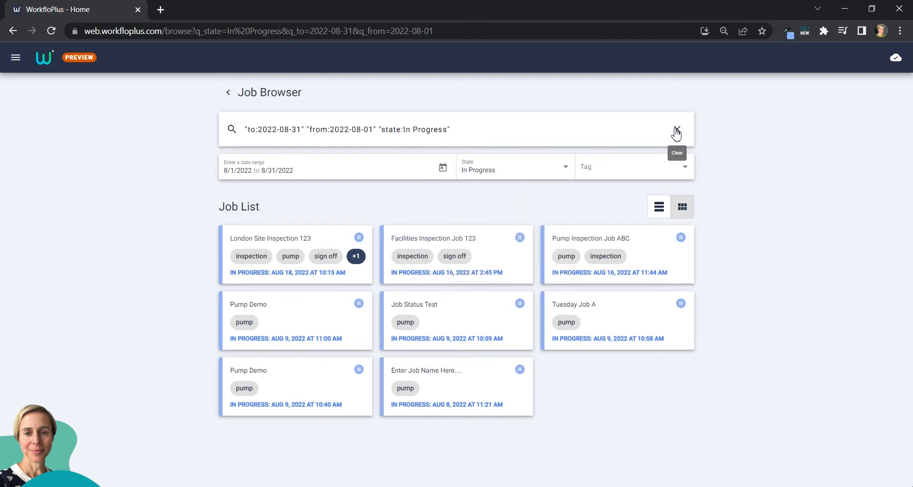
- Filter jobs by the ABCD tag, clear all filters, then show jobs as a list
left_click(679, 133)
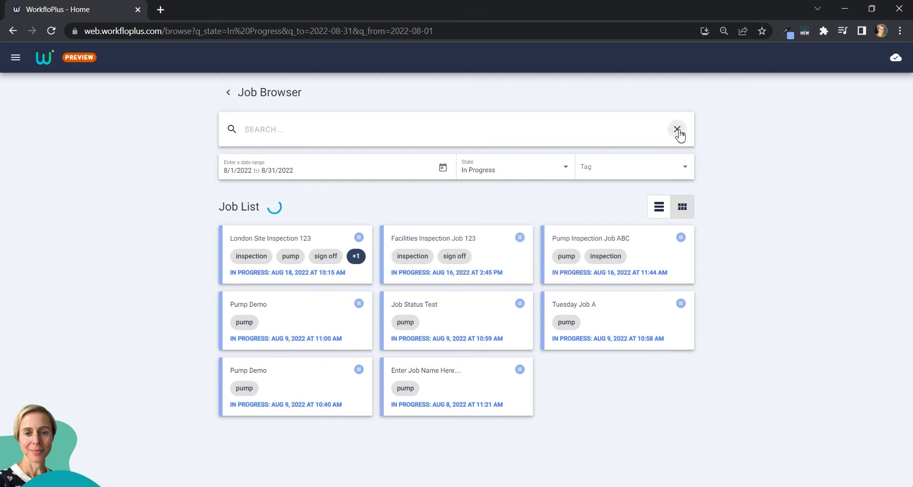
left_click(683, 172)
mouse_move(688, 210)
left_mouse_down()
mouse_move(689, 267)
mouse_move(692, 198)
left_mouse_up()
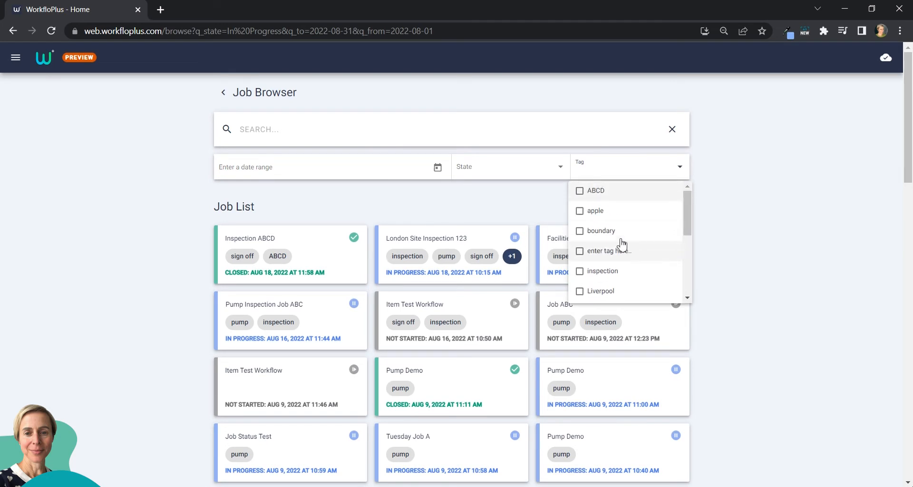
left_click(580, 191)
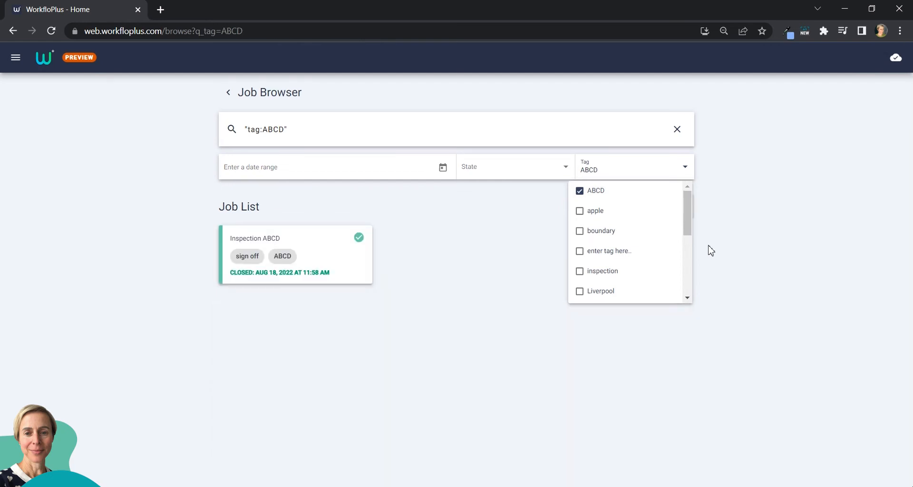
left_click(446, 203)
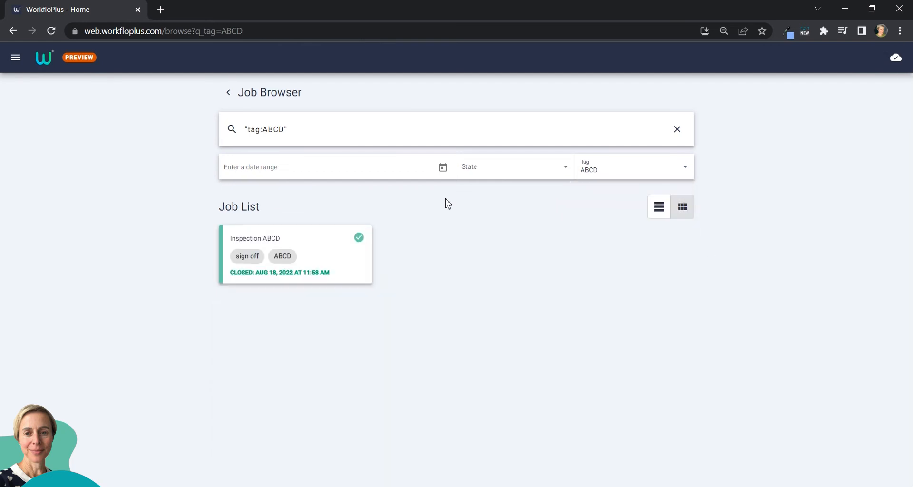
left_click(678, 130)
left_click(677, 207)
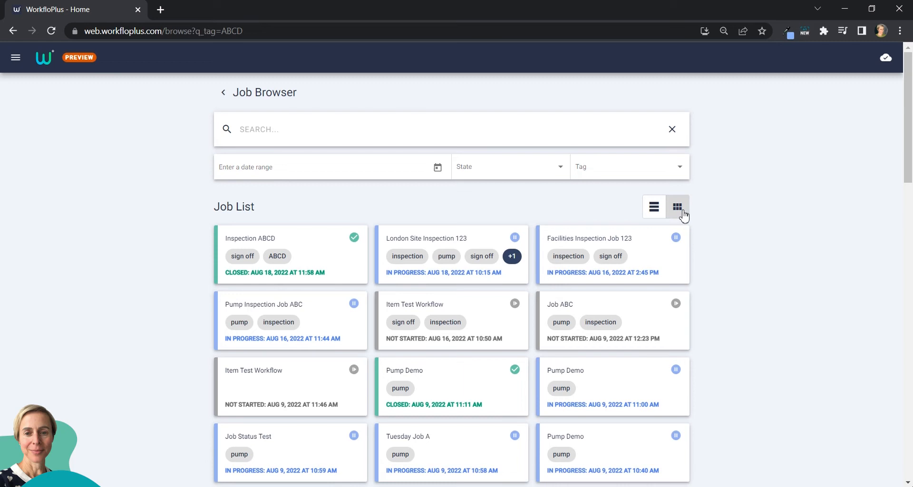
left_click(655, 213)
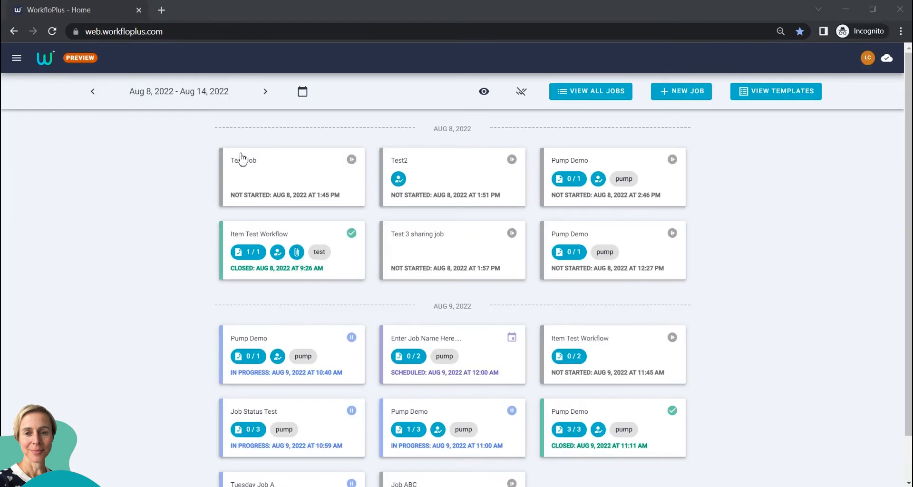
- Create a new empty job, title it 'Test 123 Job' and save it
left_click(17, 59)
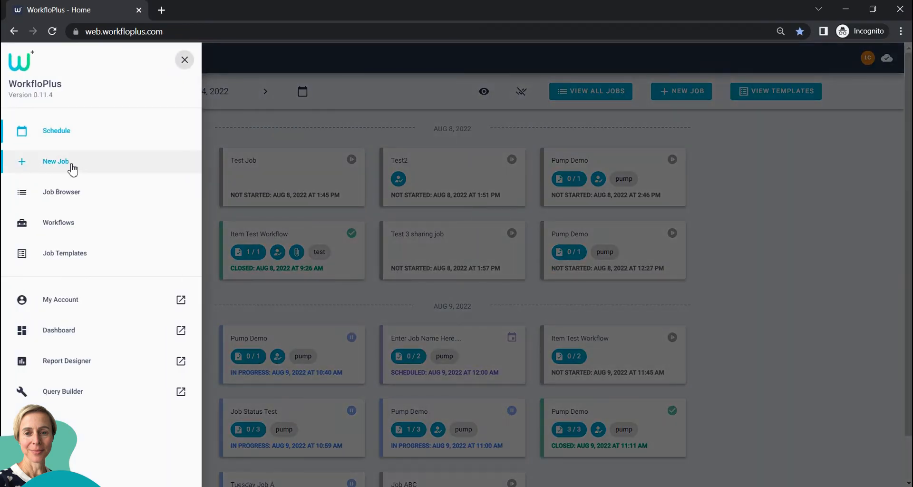
left_click(321, 122)
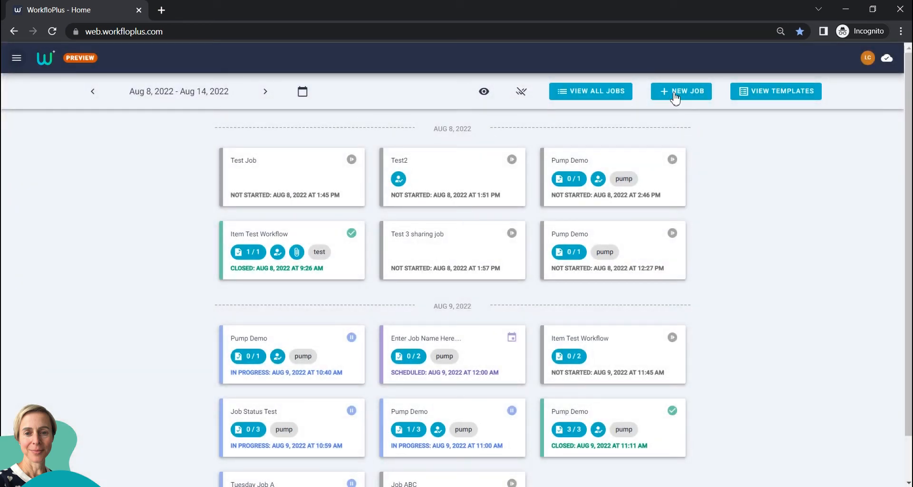
left_click(683, 93)
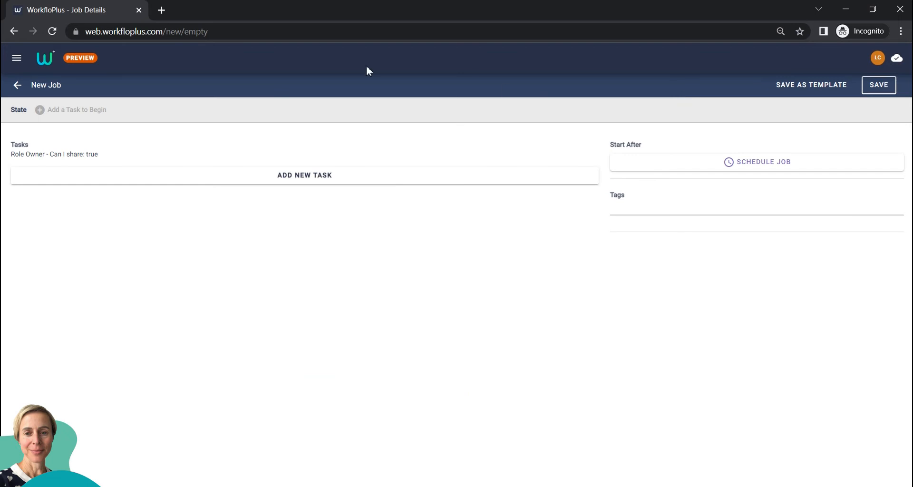
left_click(72, 86)
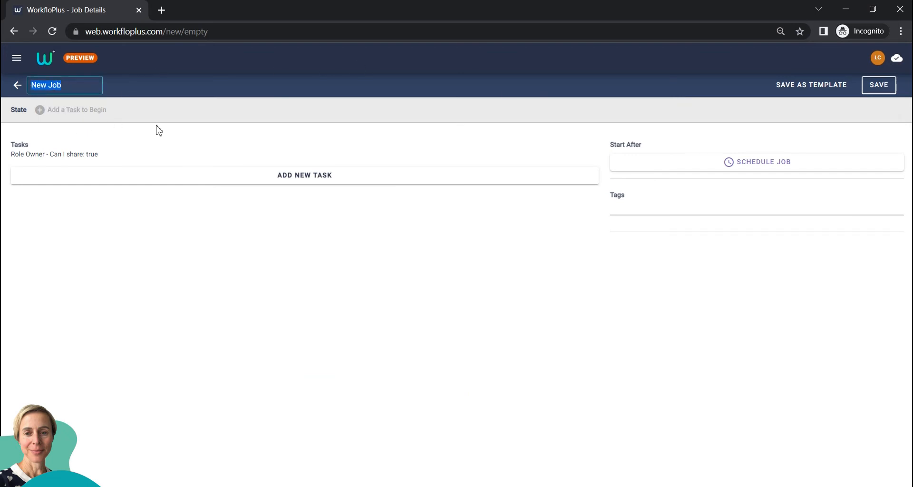
type("Test 123")
left_click(878, 91)
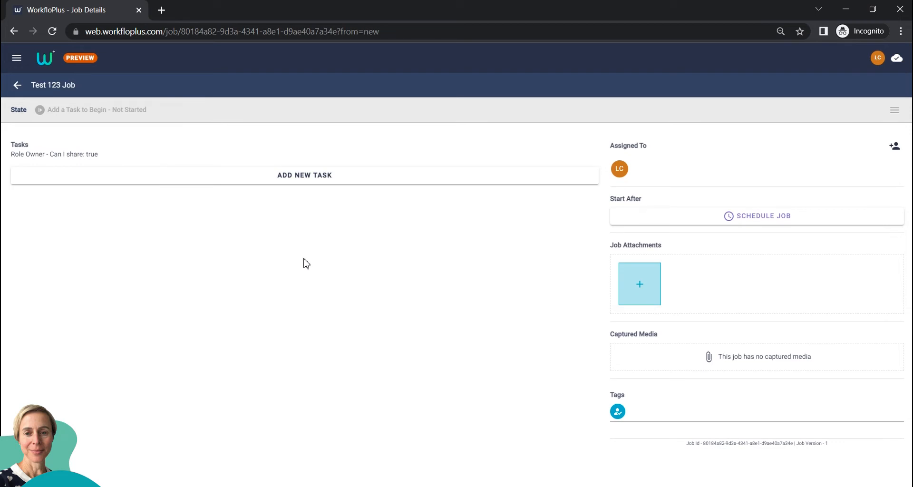
- Add the Pump Demo workflow as the job's first task
left_click(312, 184)
left_click(505, 186)
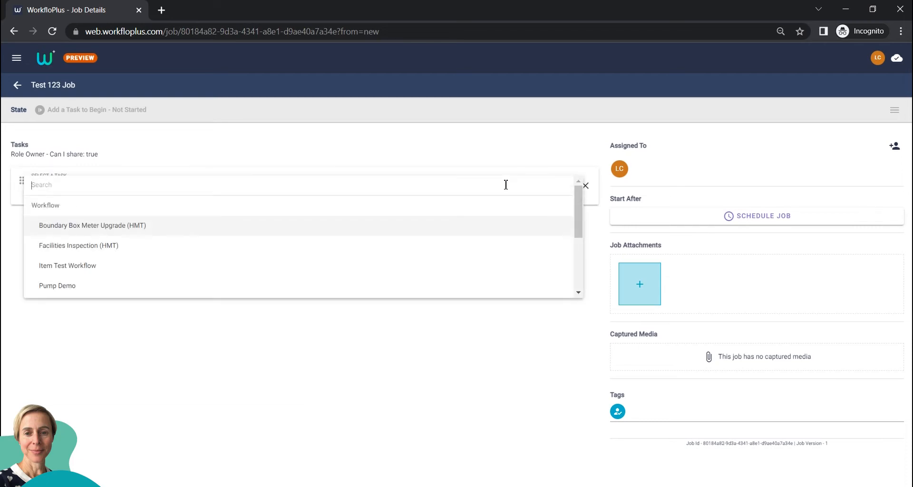
scroll(384, 257, "down", 1)
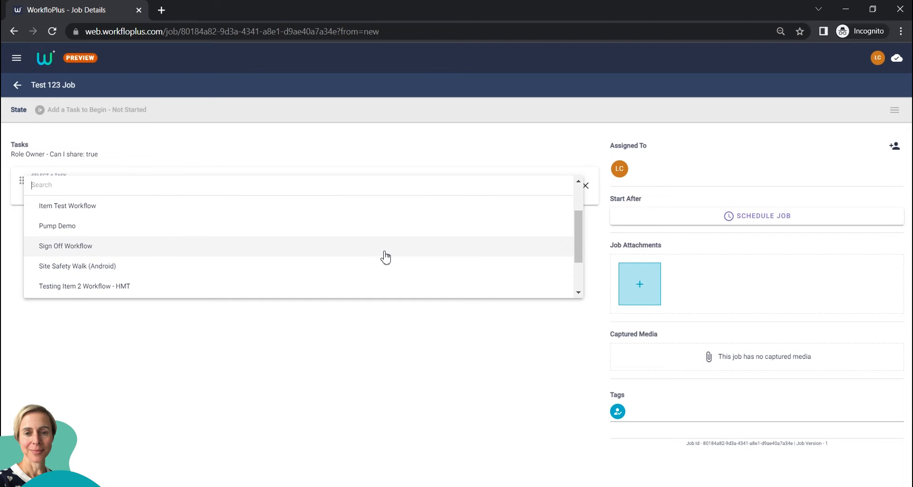
scroll(384, 257, "up", 1)
left_click(83, 288)
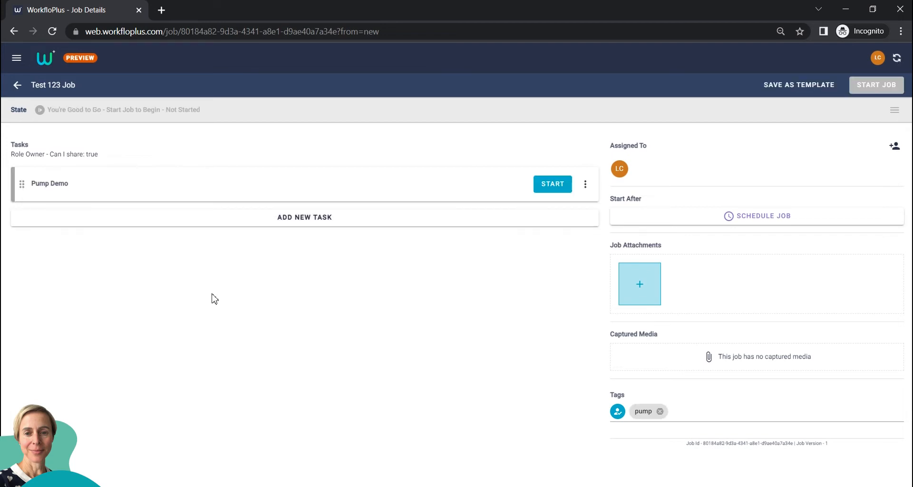
- Add Sign Off Workflow as the job's second task
left_click(312, 233)
left_click(316, 229)
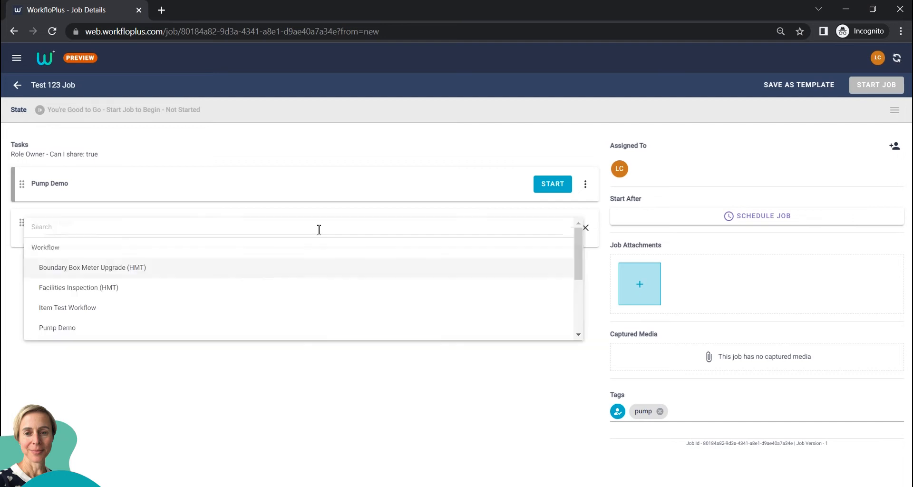
scroll(124, 297, "down", 2)
left_click(122, 298)
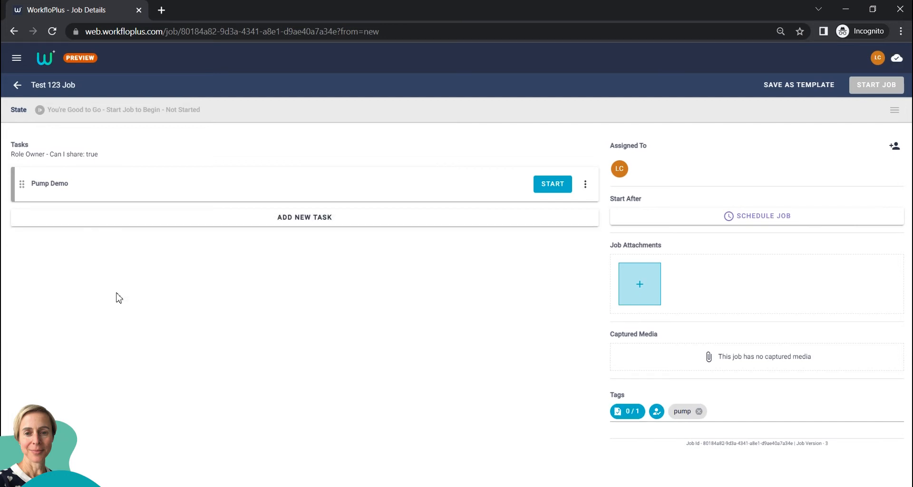
left_click(253, 221)
left_click(168, 230)
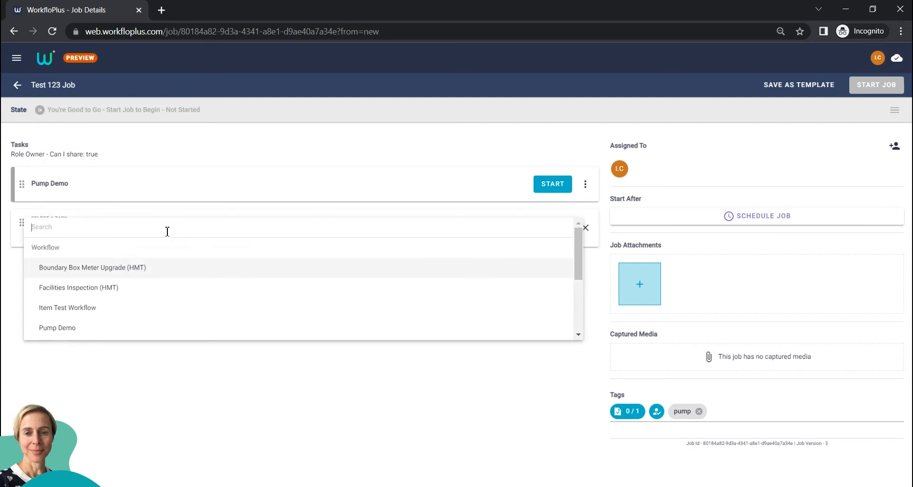
scroll(114, 285, "down", 3)
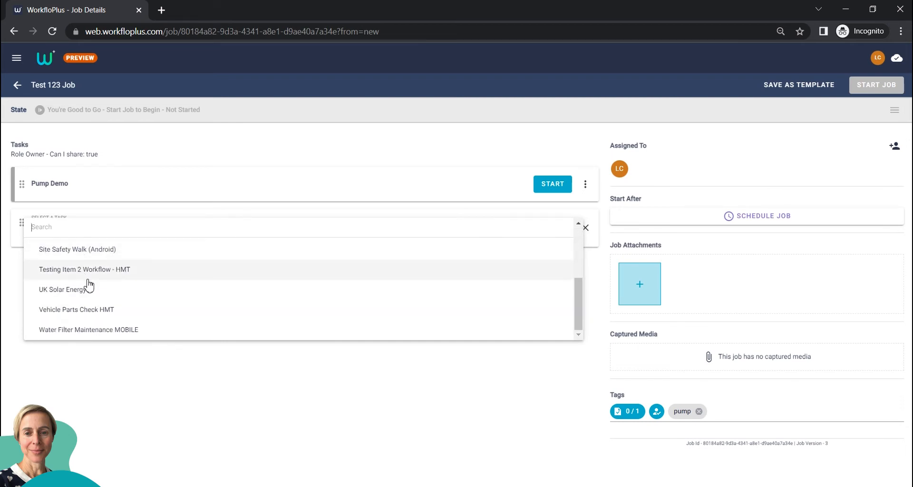
scroll(91, 290, "up", 1)
left_click(90, 290)
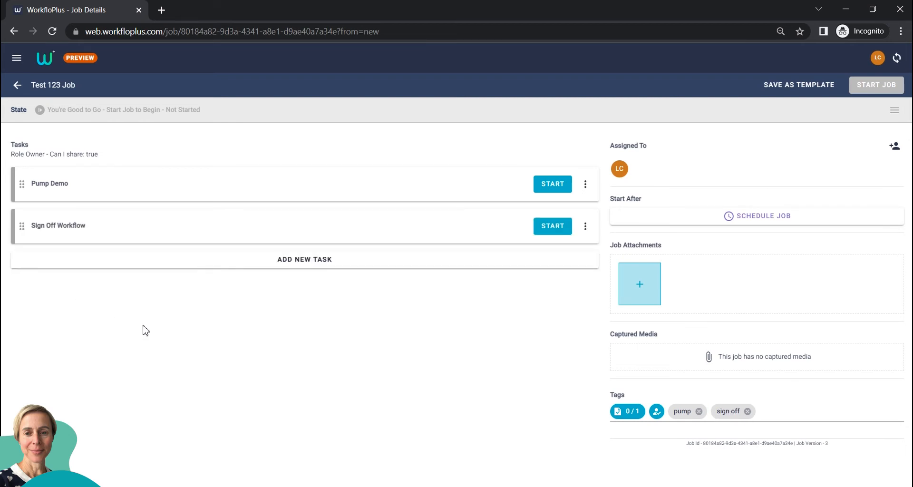
- Inspect the Pump Demo task's options menu and close it
mouse_move(22, 185)
left_mouse_down()
mouse_move(18, 242)
mouse_move(21, 183)
left_mouse_up()
left_click(586, 186)
mouse_move(651, 216)
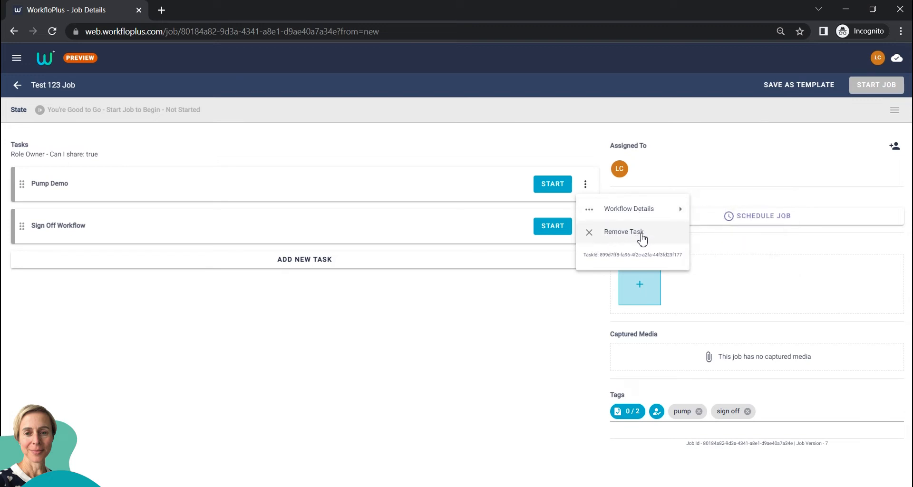
left_click(511, 313)
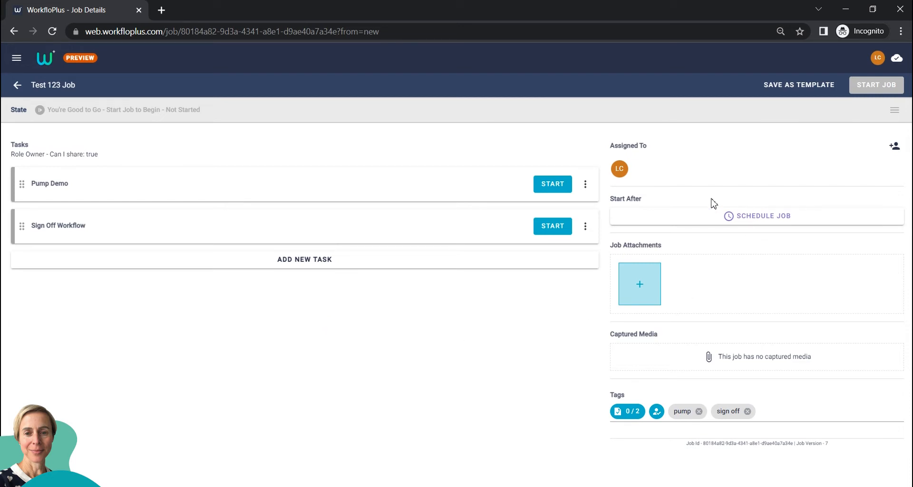
- Reschedule Test 123 Job as all-day, starting after 16 September 2022, and save
left_click(754, 222)
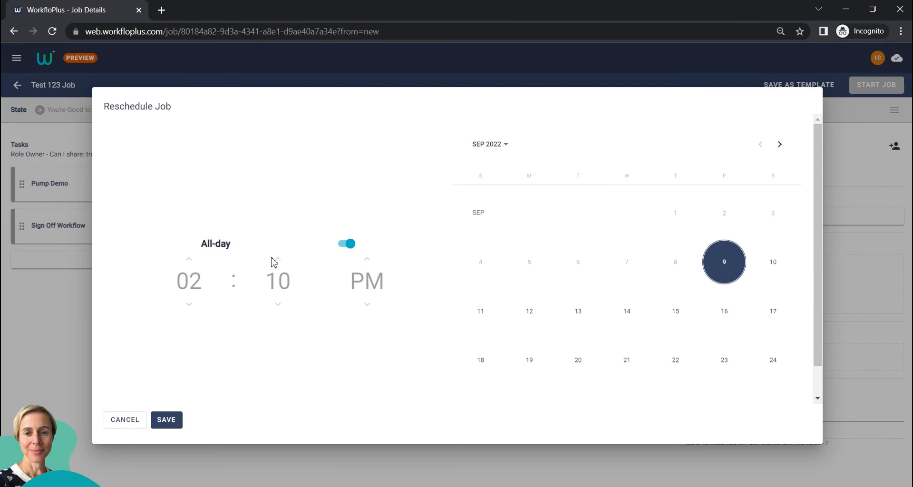
left_click(345, 251)
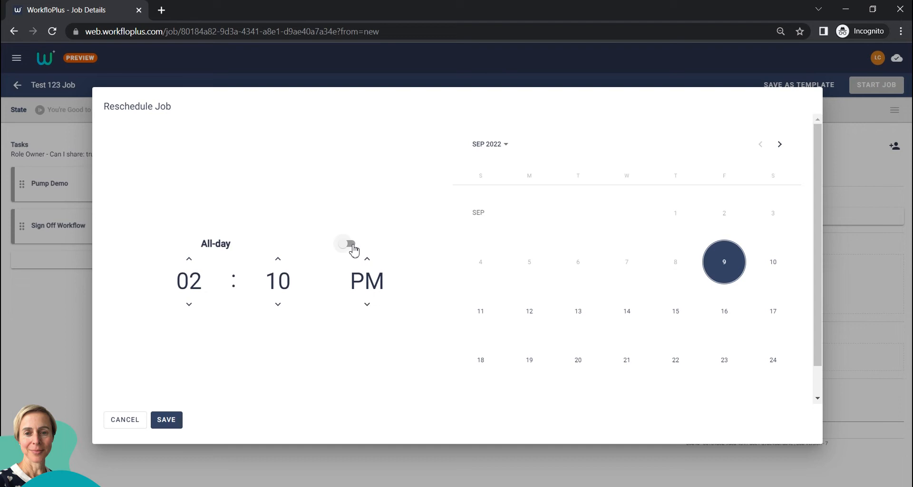
left_click(353, 254)
left_click(347, 243)
left_click(352, 245)
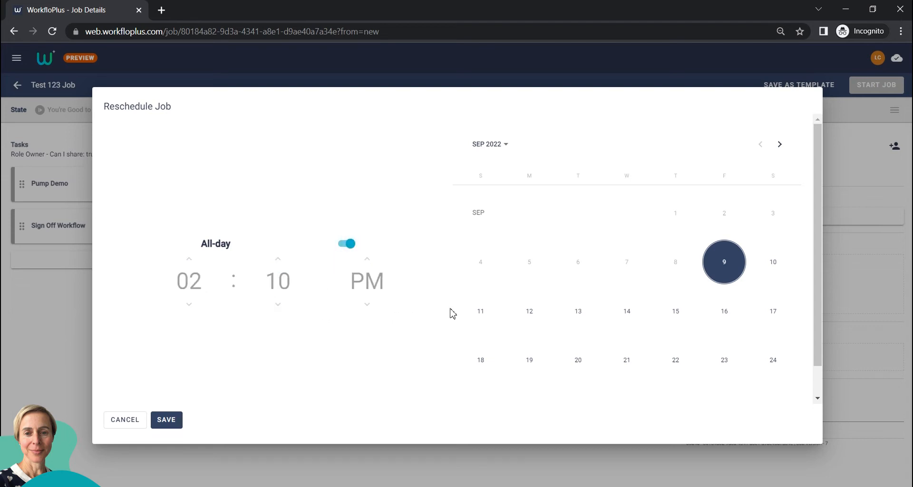
left_click(725, 322)
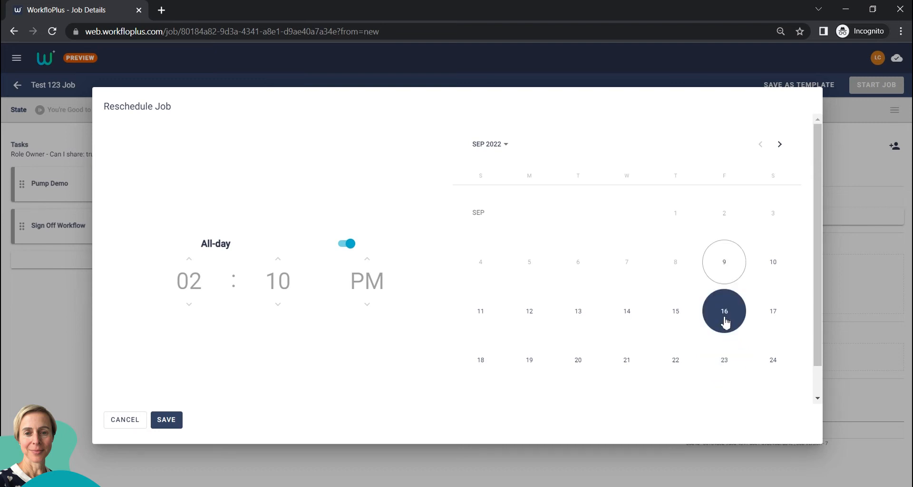
left_click(166, 423)
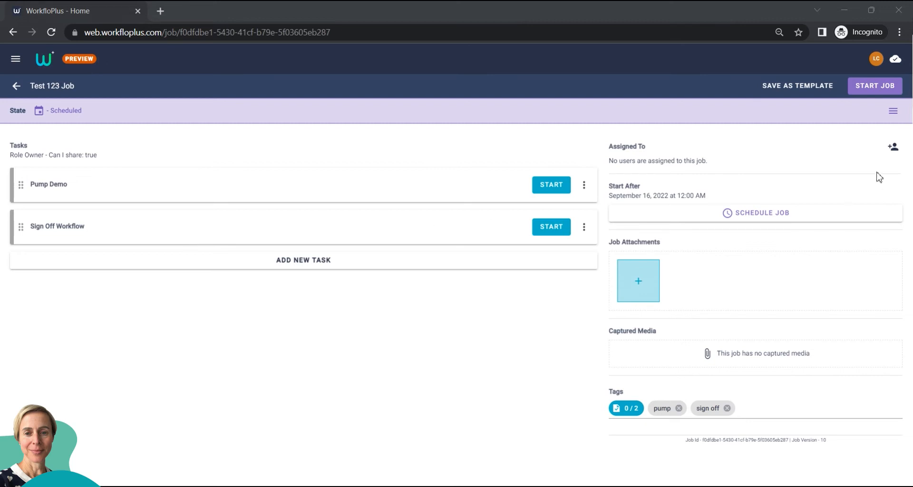
- Pick a colleague in the job's sharing dialog and review the job roles and their permissions
left_click(893, 148)
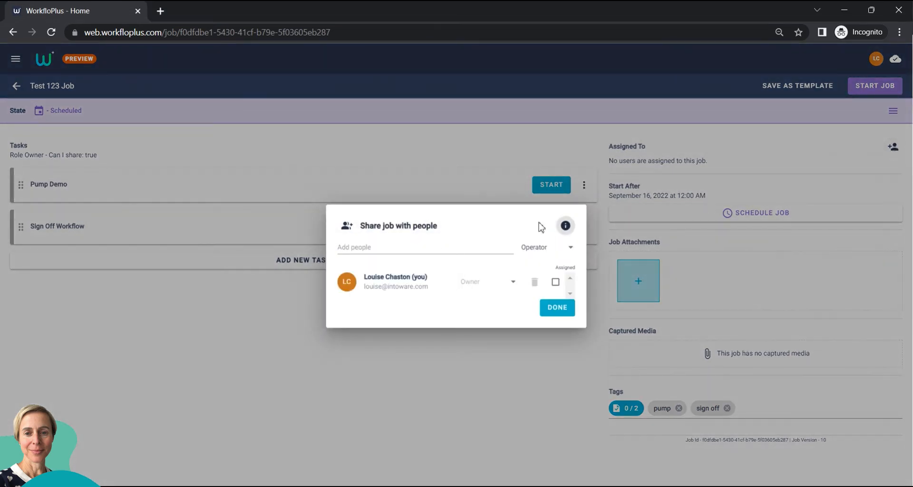
left_click(377, 246)
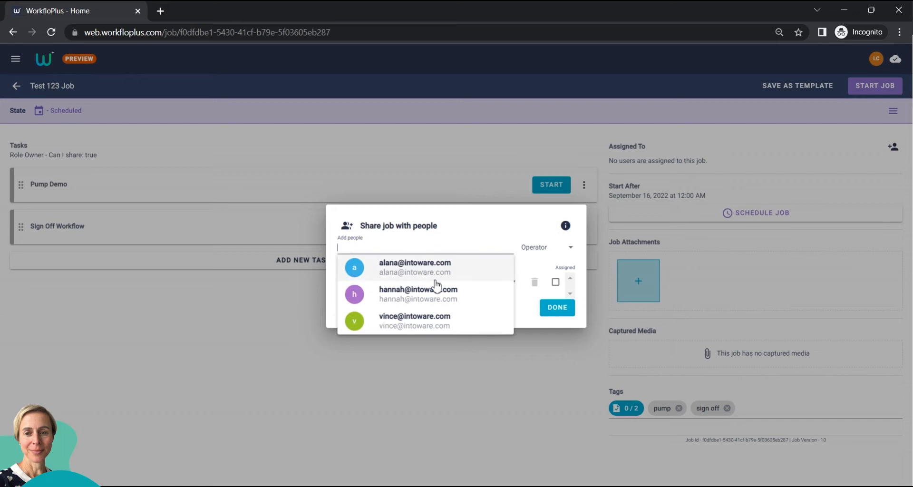
left_click(398, 300)
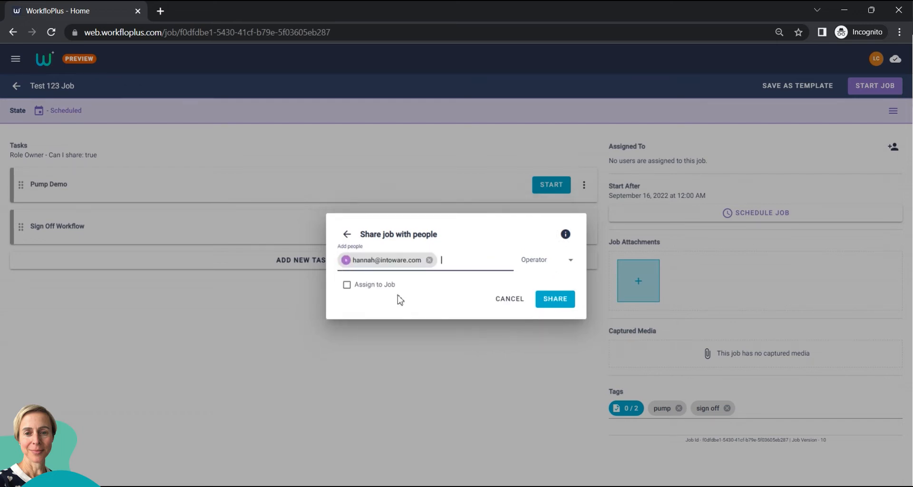
left_click(571, 265)
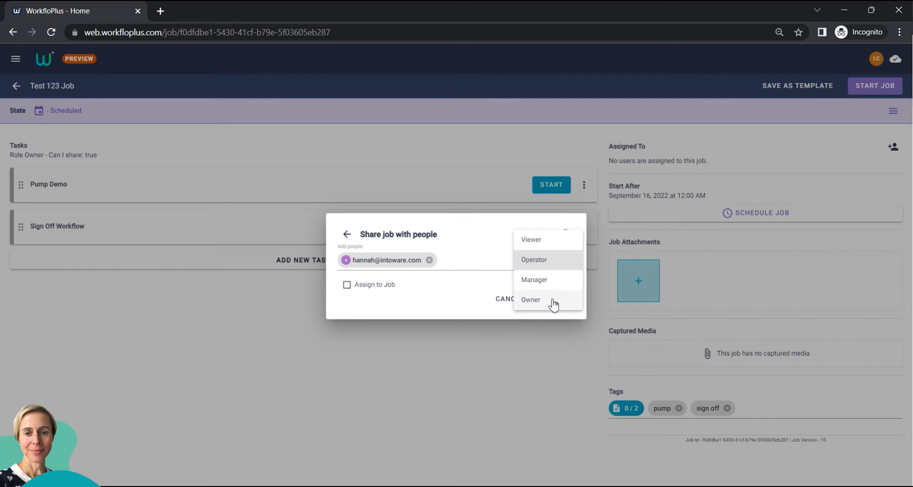
left_click(493, 242)
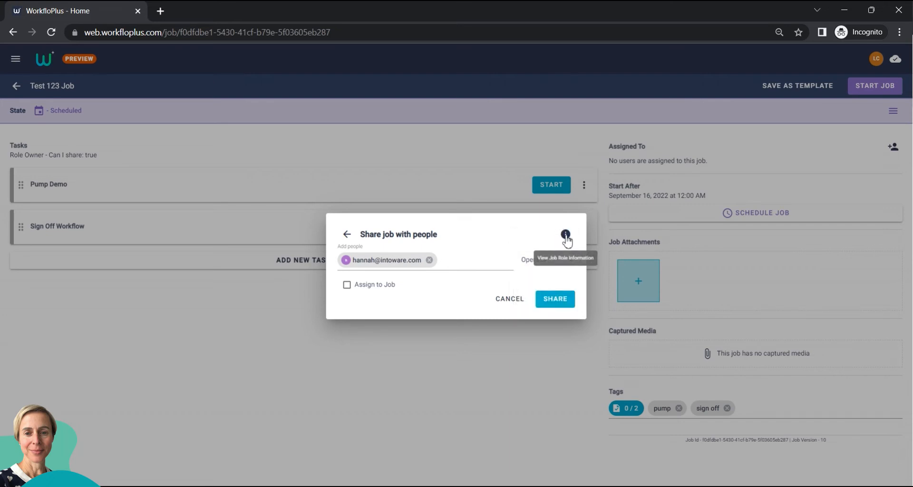
left_click(565, 235)
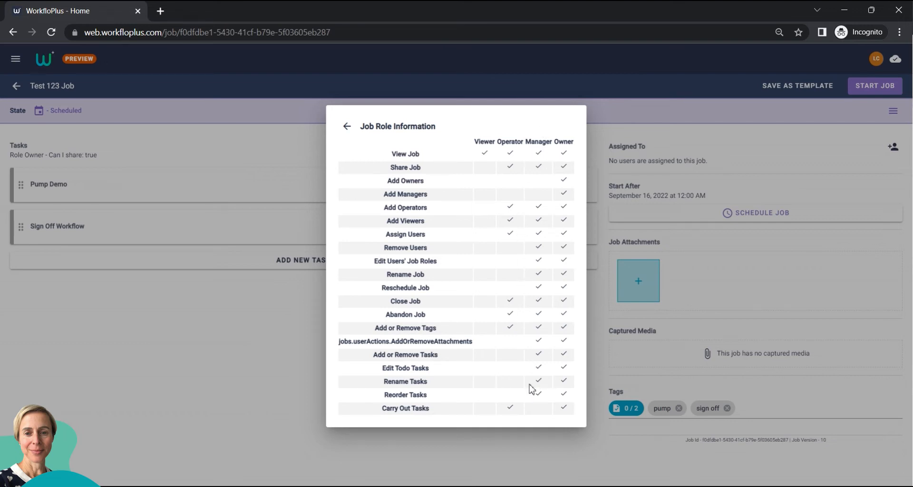
left_click(286, 341)
- Share Test 123 Job with the colleague as Manager and assign them to it
left_click(893, 147)
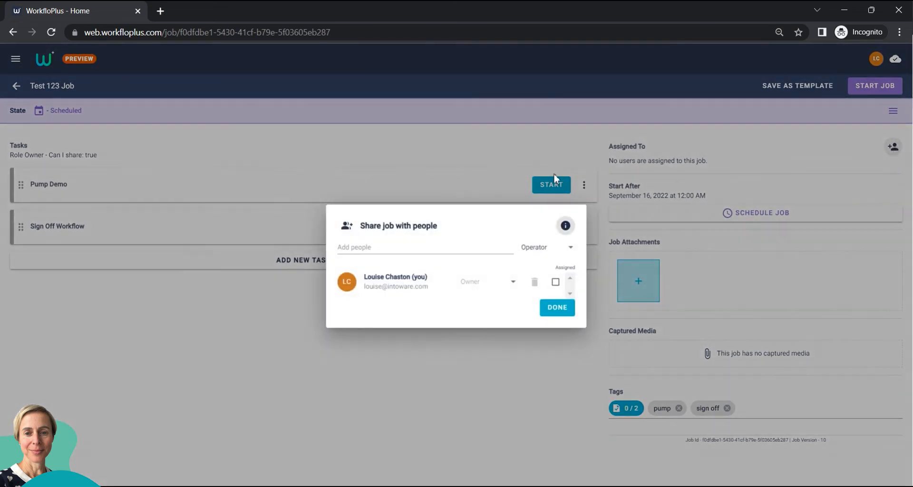
left_click(435, 248)
left_click(420, 295)
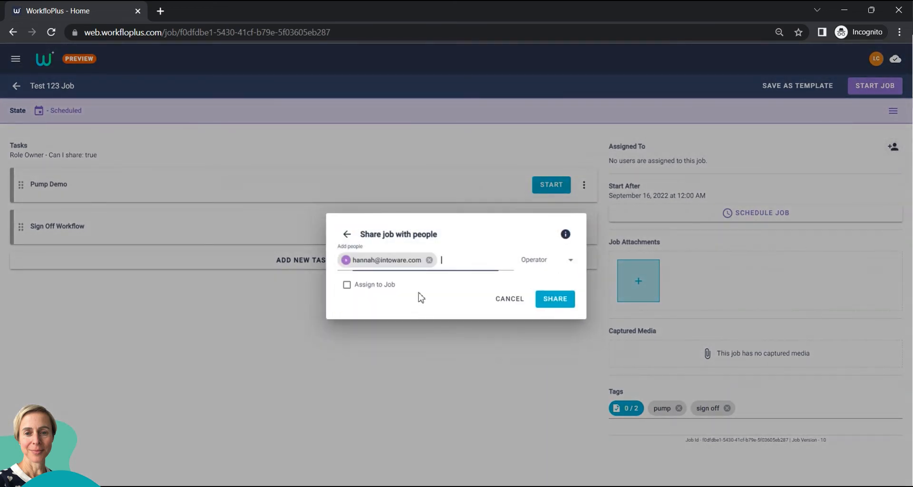
left_click(573, 263)
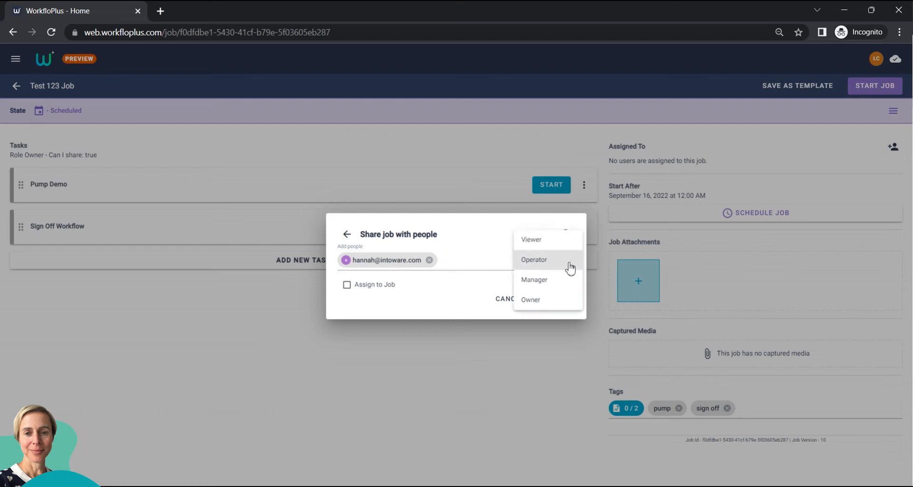
left_click(546, 286)
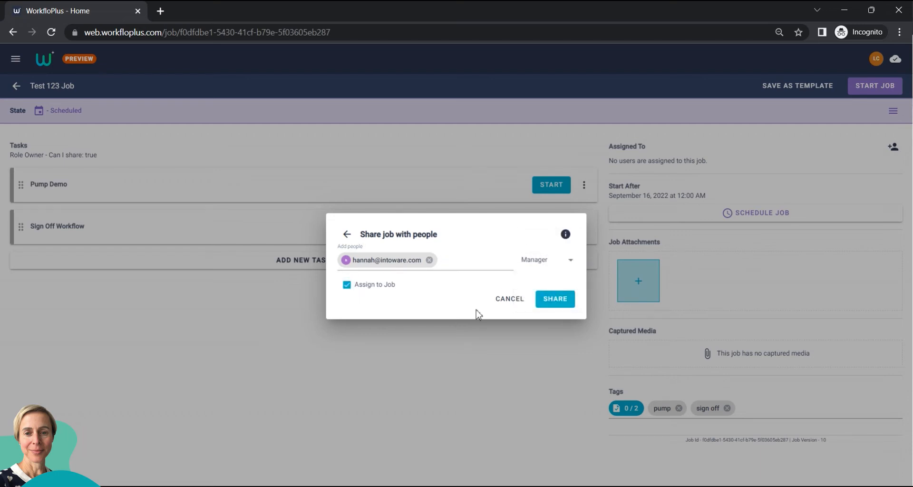
left_click(555, 300)
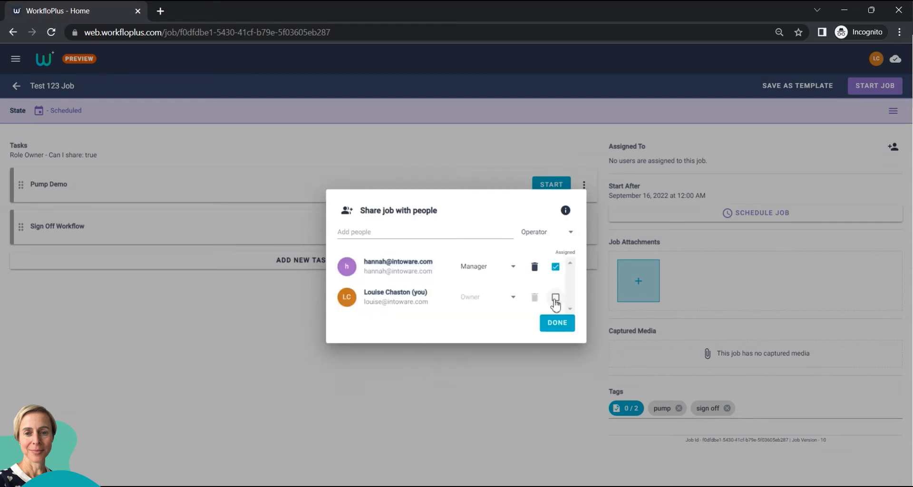
left_click(558, 323)
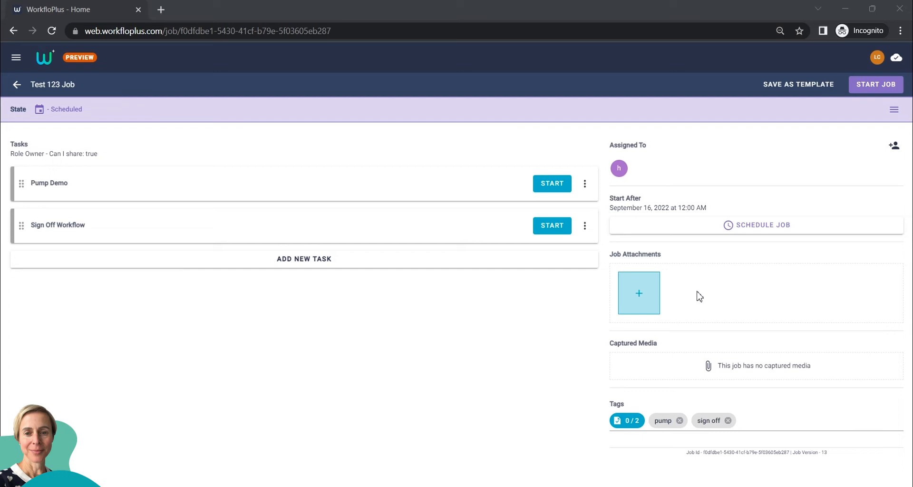
- Attach pump.jpg from the Photo and Video assets folder to the job's attachments
left_click(639, 293)
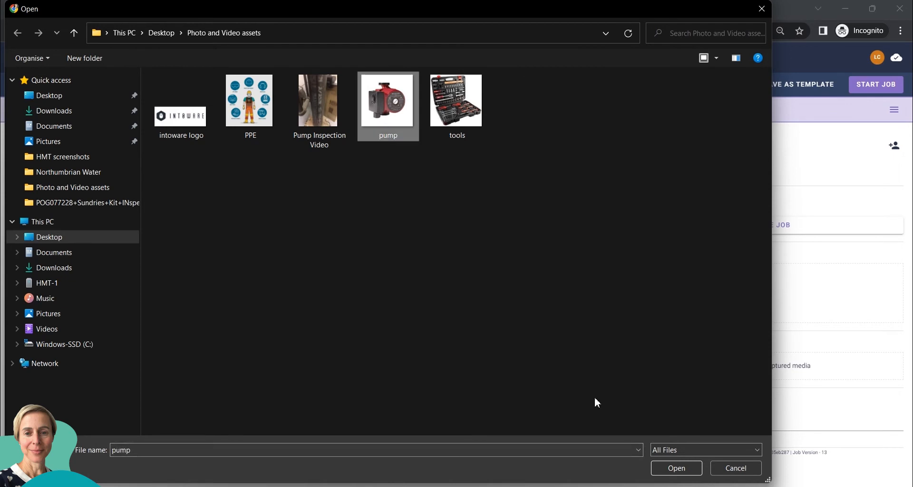
left_click(676, 468)
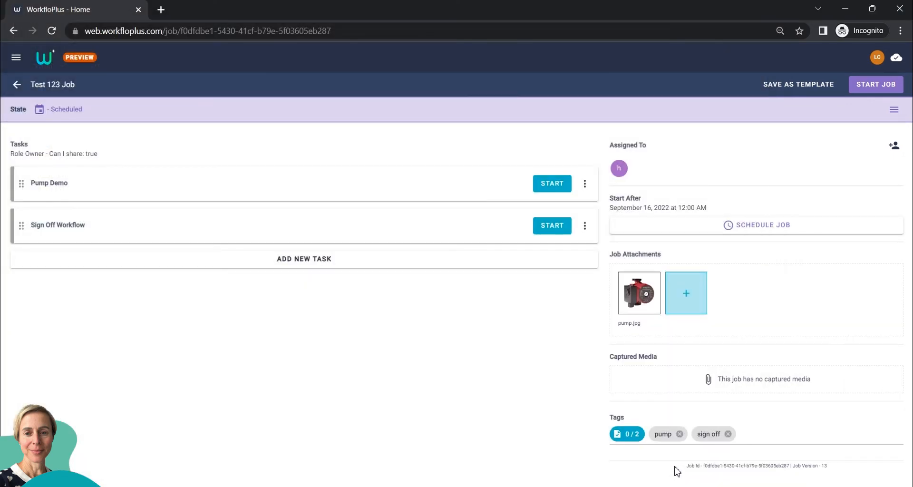
- Turn the entered 123 into a third tag next to pump and sign off
mouse_move(631, 299)
key("Return")
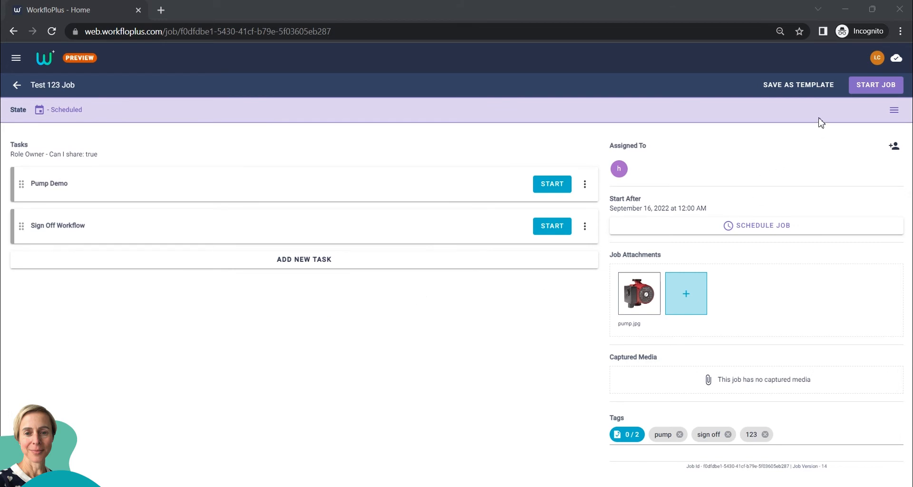
- Save the job as a template titled 'Test 123 Job Template', fixing the misspelled title
left_click(800, 90)
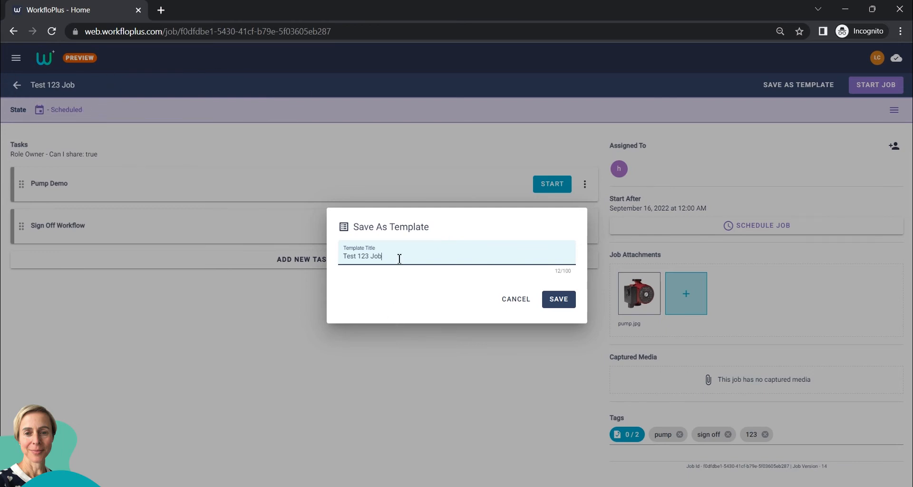
key("BackSpace")
key("BackSpace")
key("BackSpace")
type("mplate")
left_click(560, 303)
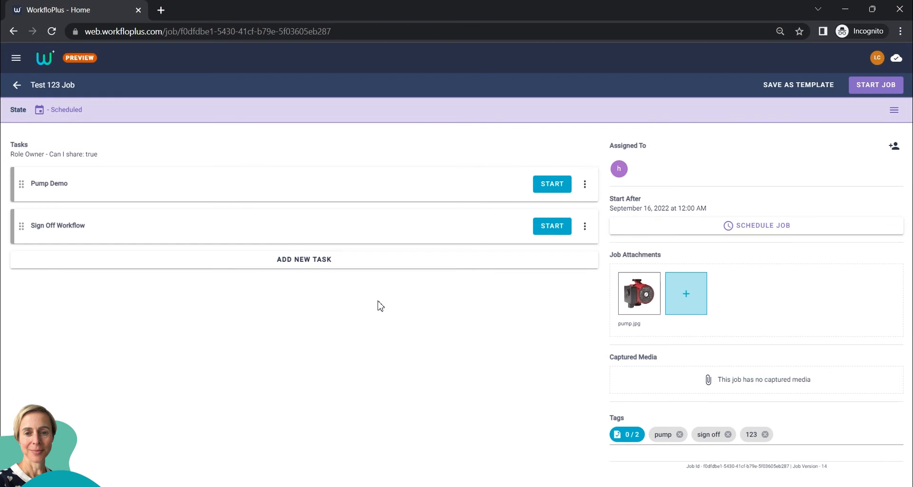
- Add the Facilities Inspection (HMT) task, then overwrite Test 123 Job Template with this job
left_click(308, 263)
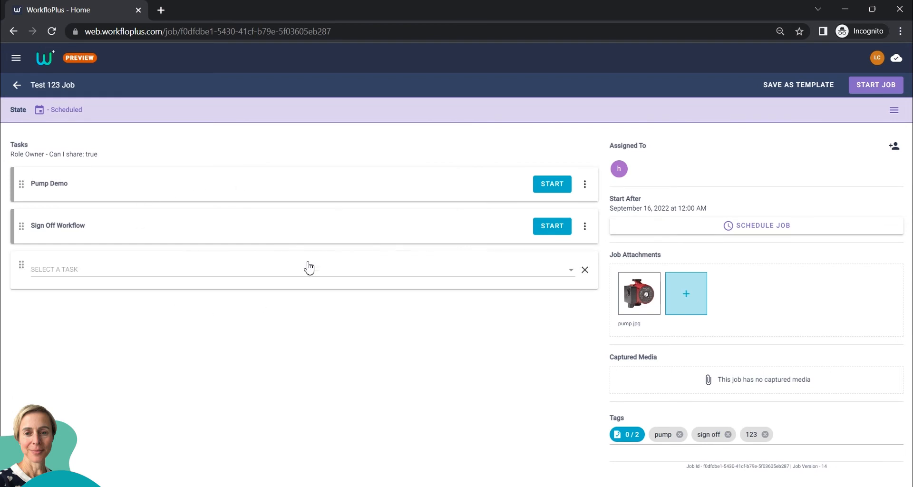
left_click(157, 272)
left_click(111, 331)
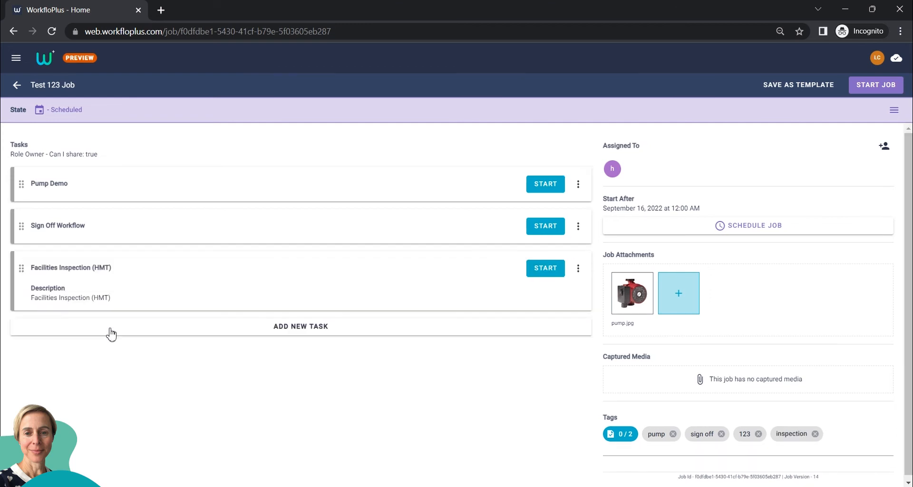
left_click(806, 88)
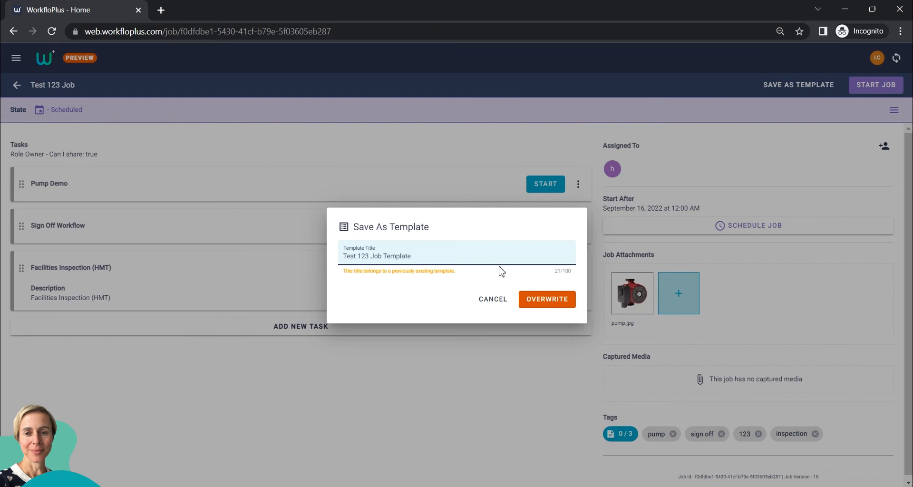
left_click(561, 300)
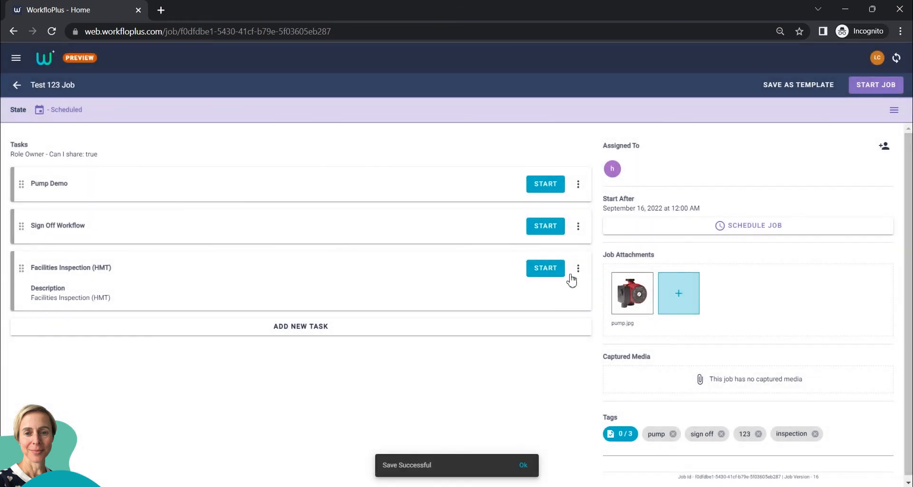
- In Job Templates, view Test 123 Job Template, then delete Test 123 Job Template2
left_click(16, 58)
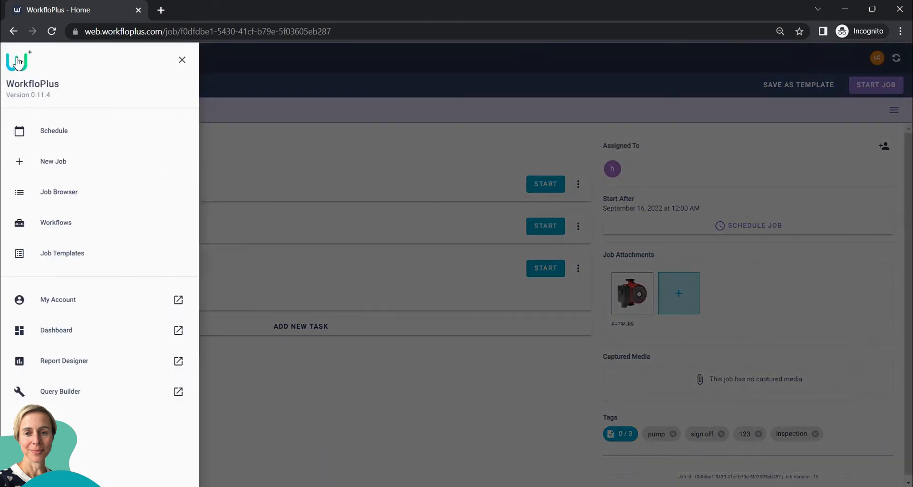
left_click(54, 260)
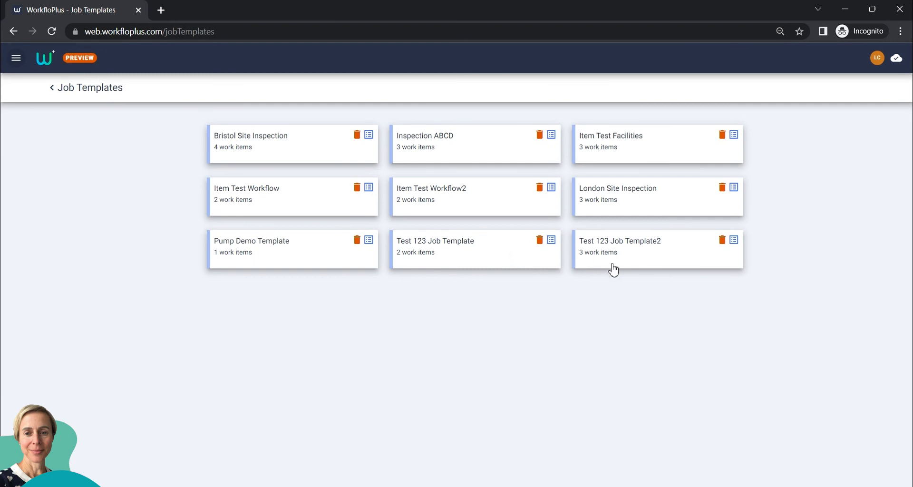
left_click(450, 256)
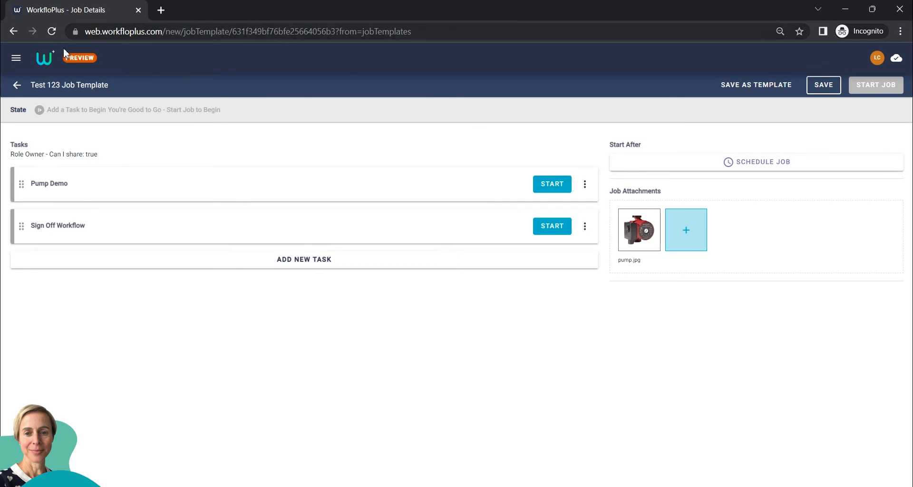
left_click(17, 86)
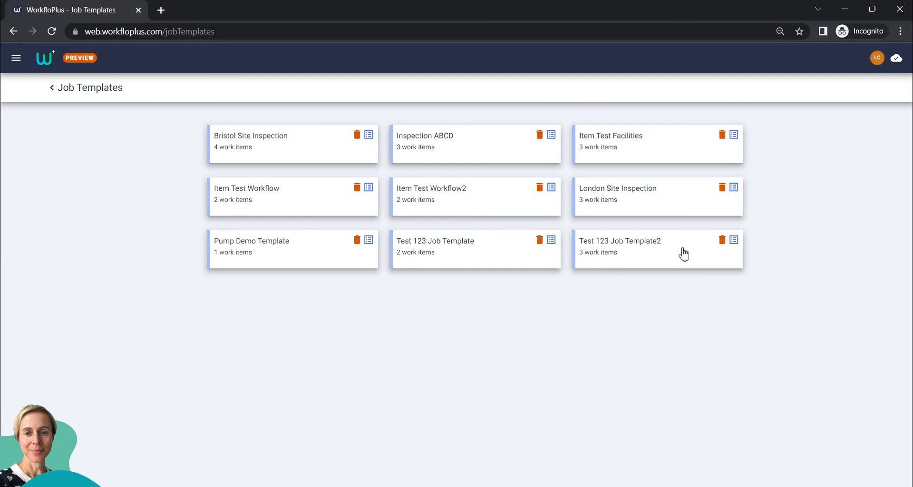
left_click(722, 240)
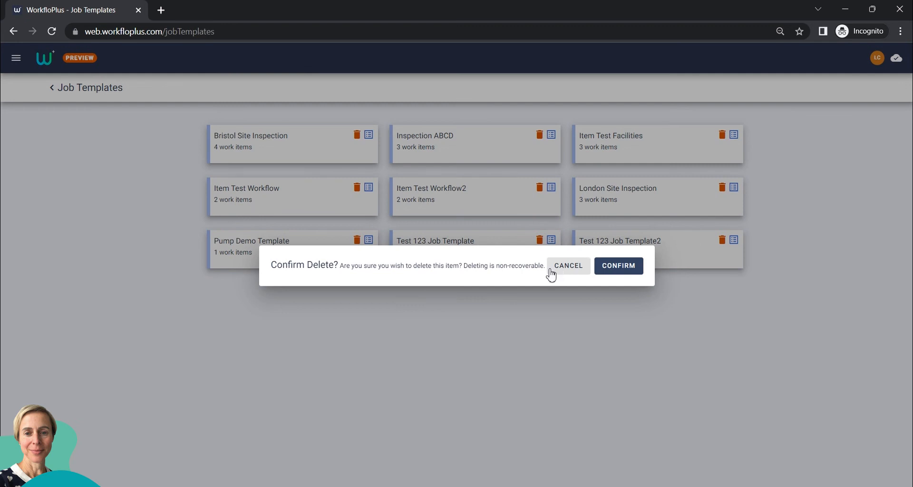
left_click(613, 267)
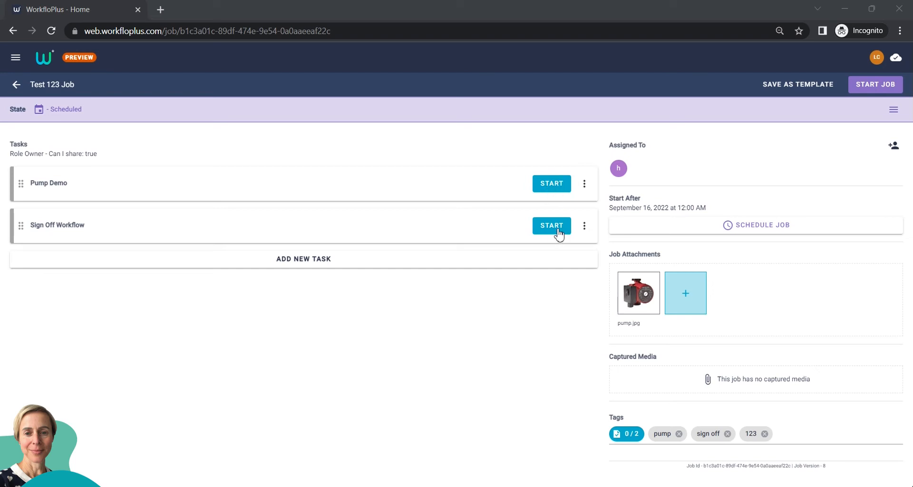
- Start Pump Demo, set the date to 09/13/2022 14:43, and acknowledge the protective clothing warning
left_click(552, 184)
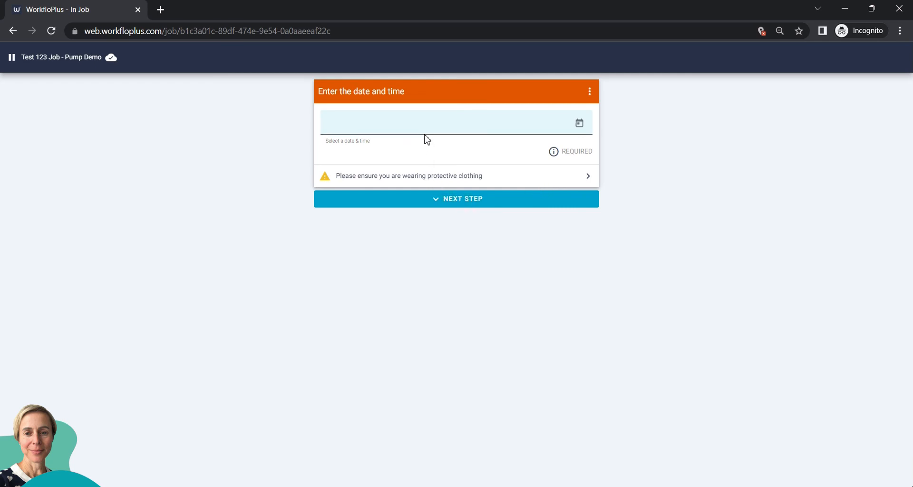
left_click(424, 128)
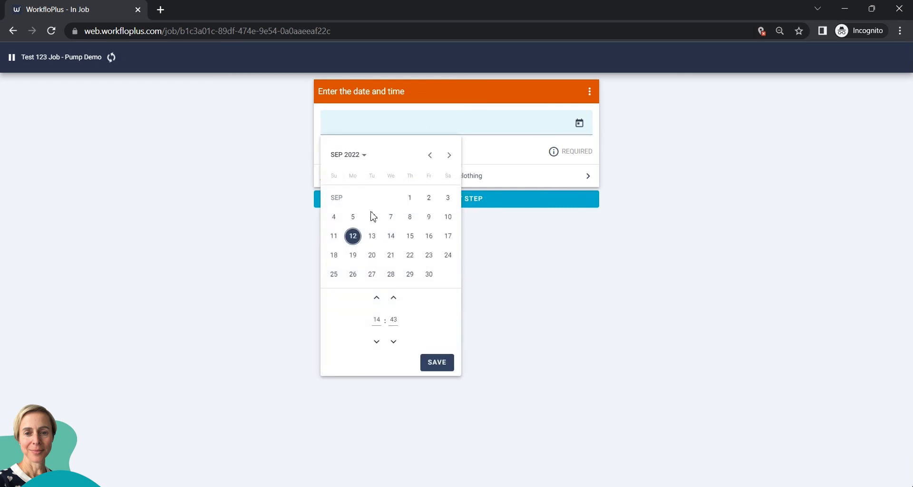
left_click(433, 367)
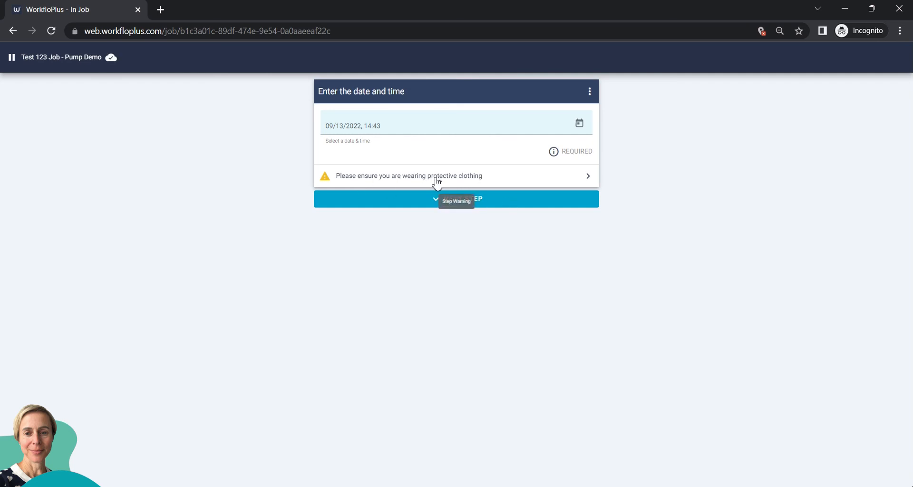
left_click(435, 177)
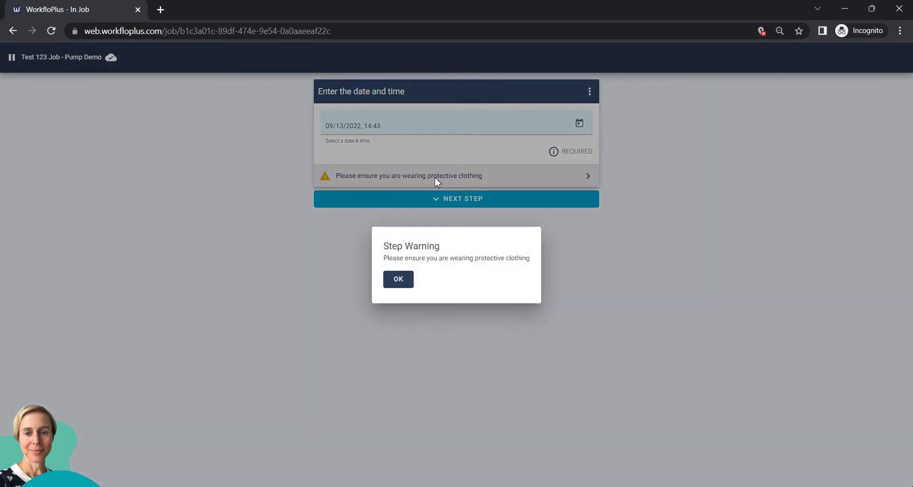
left_click(403, 284)
left_click(468, 208)
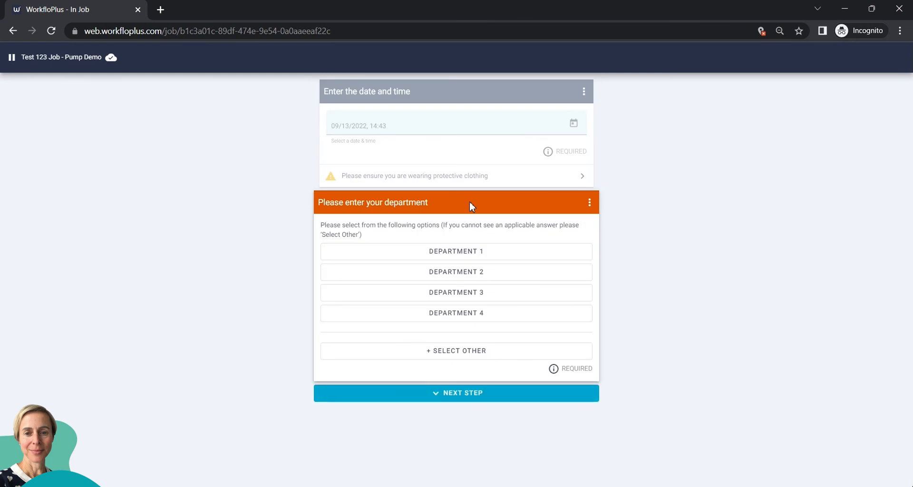
- Choose DEPARTMENT 1, enter Asset ID 1598, and answer Yes to having the required tools
left_click(470, 253)
left_click(463, 393)
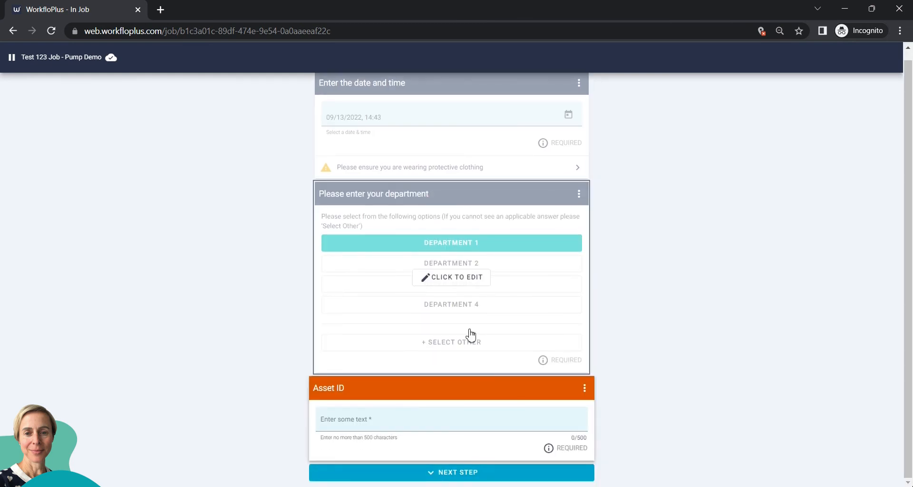
left_click(460, 478)
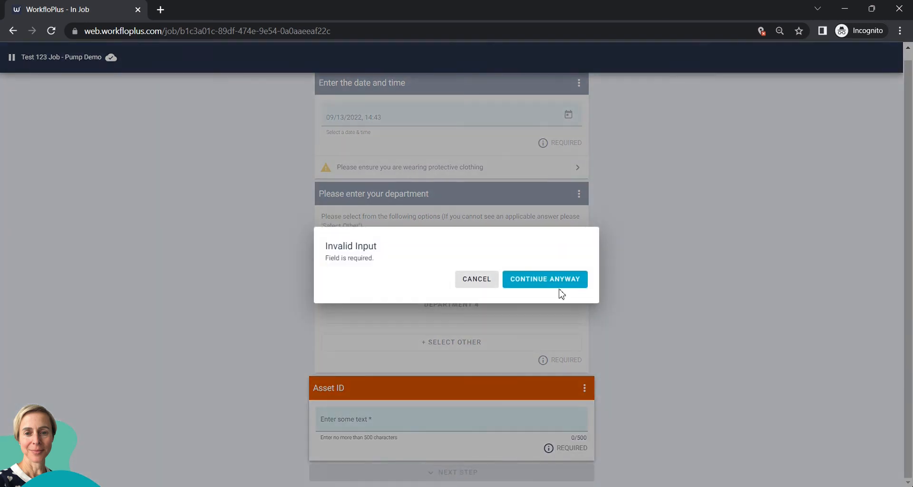
left_click(555, 287)
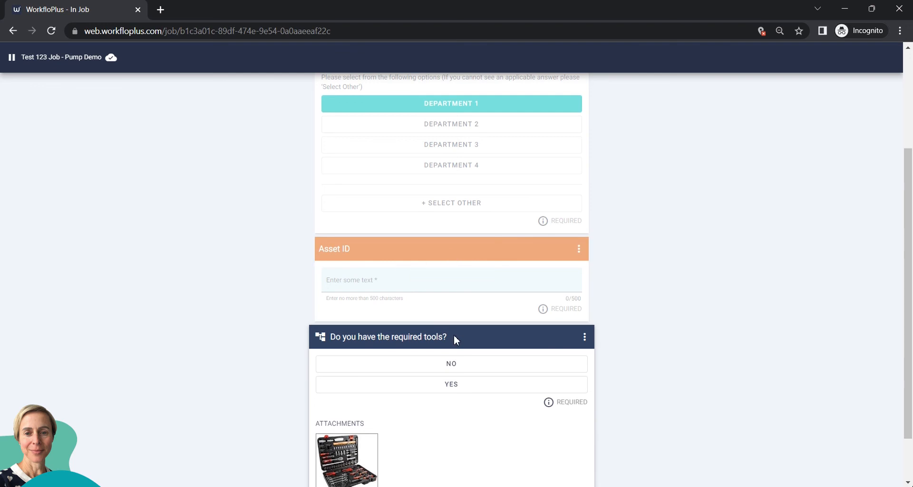
left_click(428, 288)
left_click(387, 286)
type("1598")
left_click(453, 333)
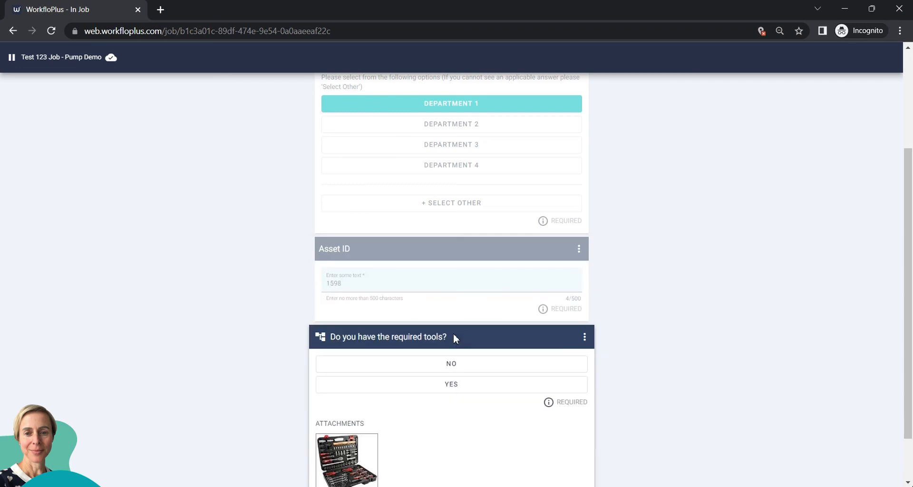
left_click(455, 386)
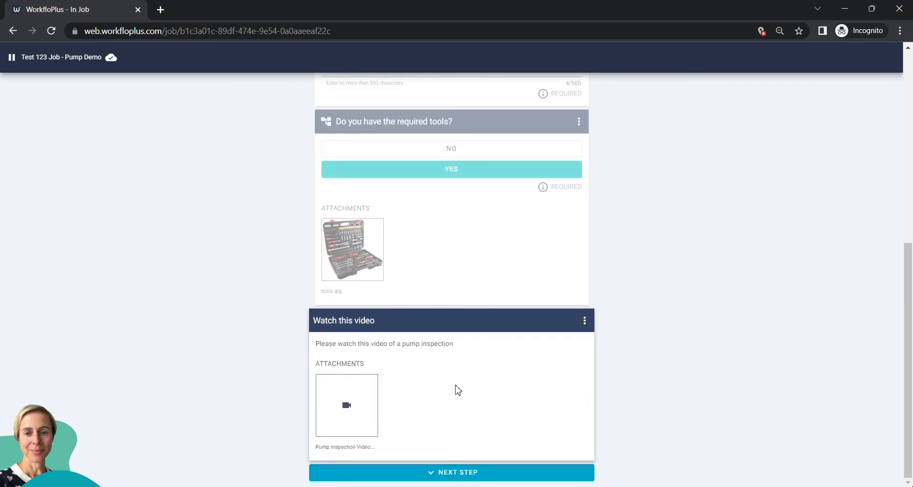
scroll(471, 385, "up", 8)
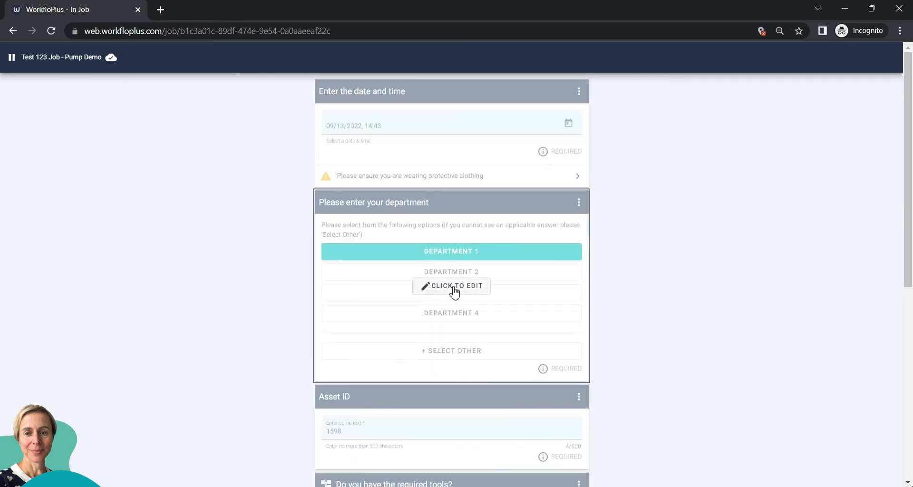
- Change the department to DEPARTMENT 2 and move past the video, pump image and pump video steps
left_click(454, 286)
left_click(454, 273)
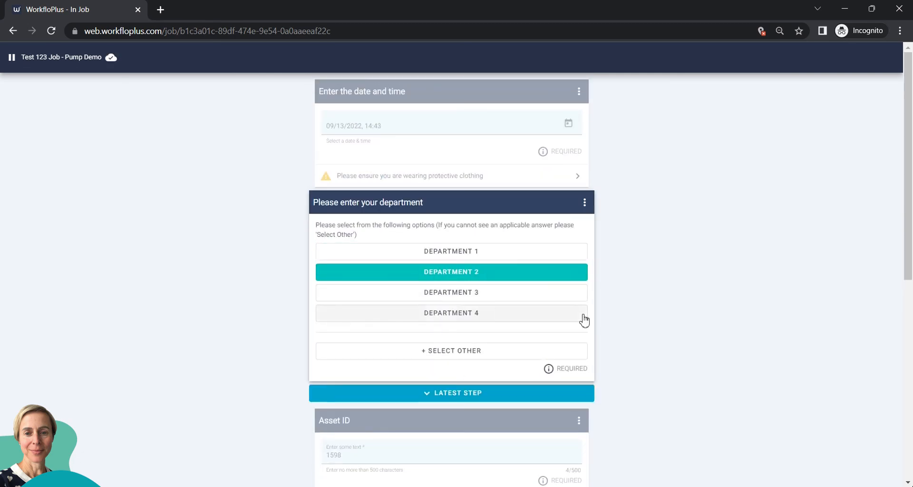
scroll(585, 320, "down", 8)
scroll(584, 320, "up", 1)
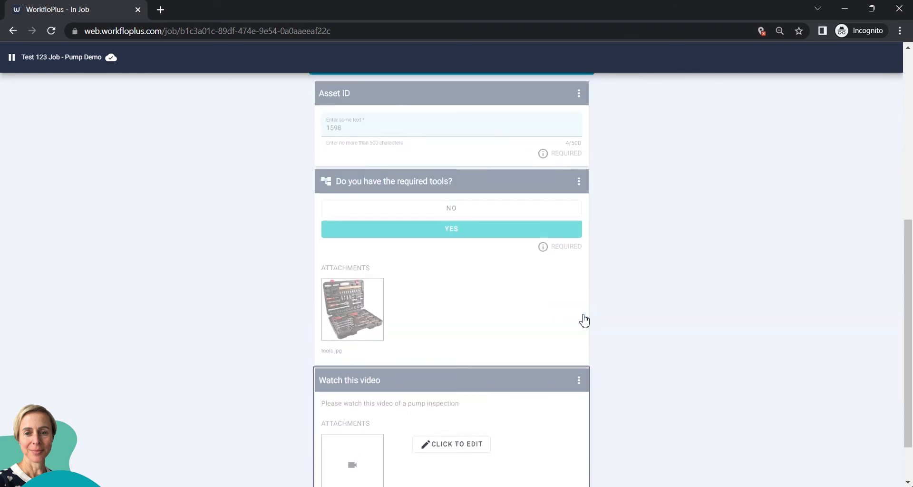
left_click(472, 424)
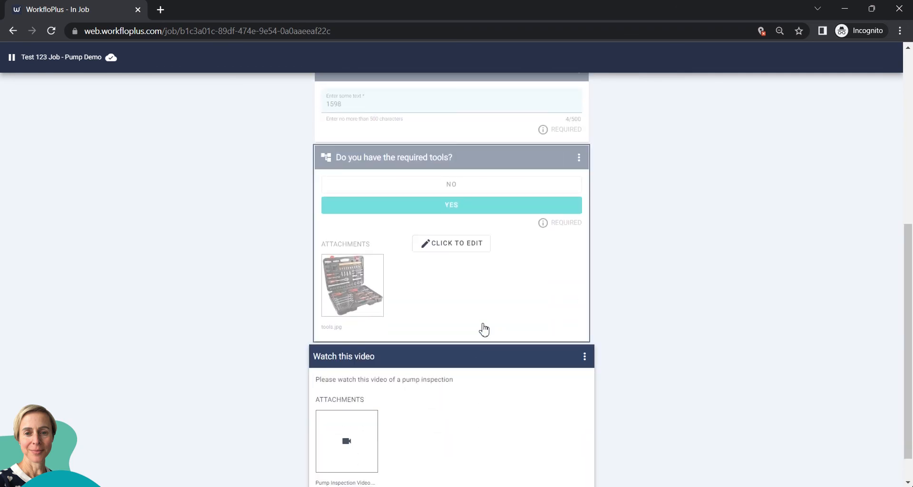
scroll(483, 333, "down", 1)
left_click(453, 472)
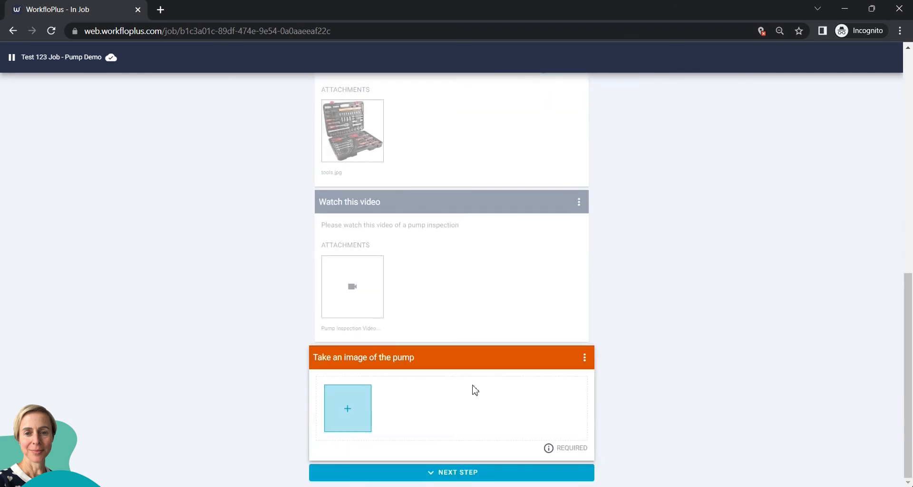
left_click(468, 471)
left_click(559, 287)
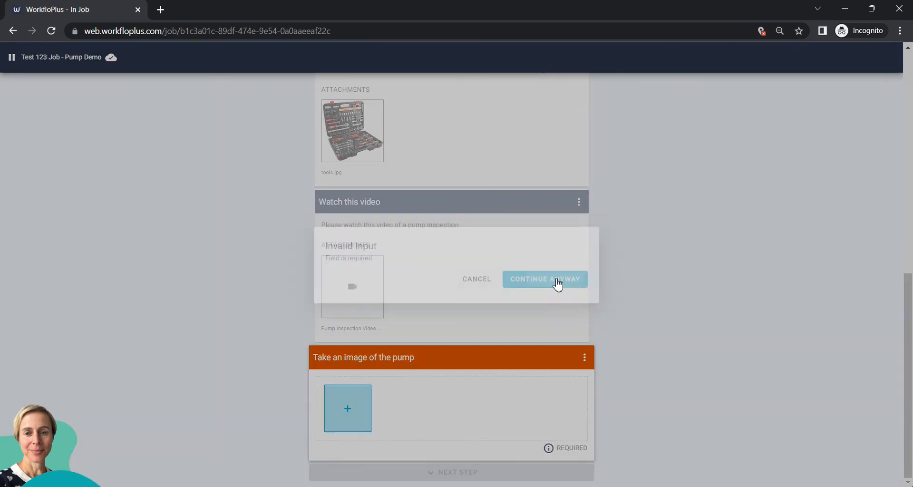
left_click(471, 472)
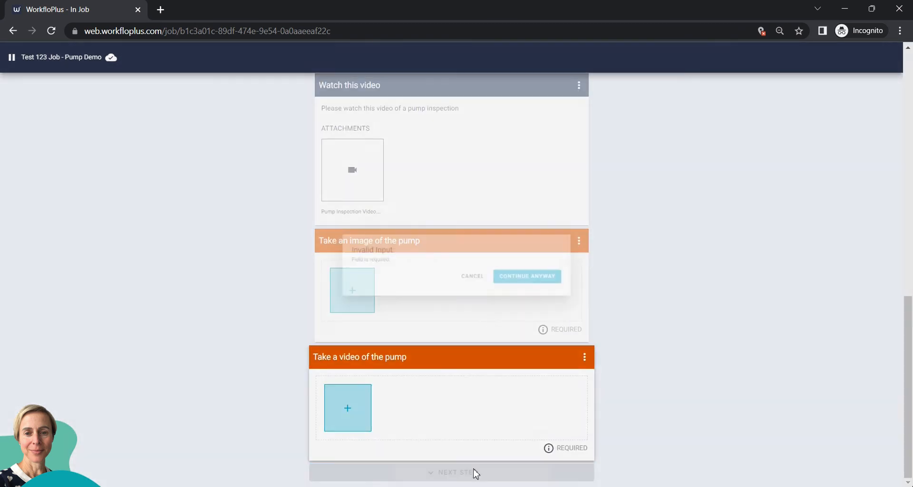
left_click(540, 284)
- Enter pump pressure 15, sign the sign-off pad, and finish the Pump Demo task
left_click(420, 420)
type("15")
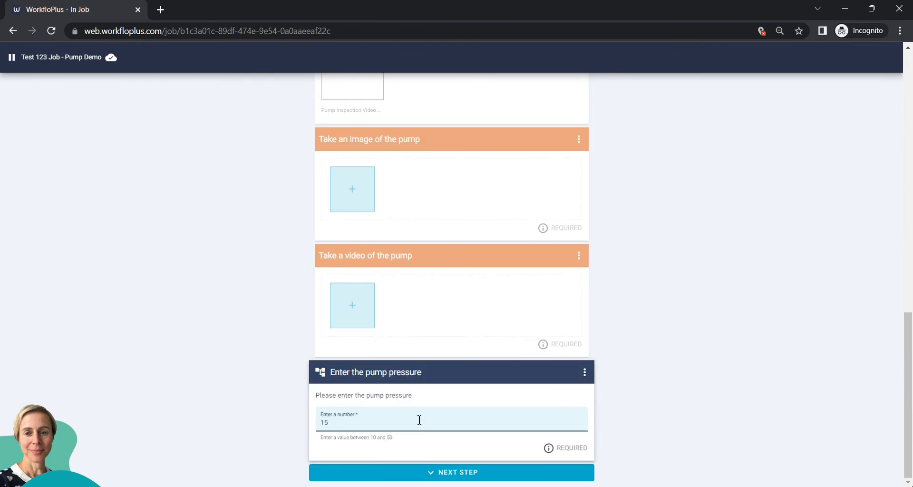
left_click(475, 472)
mouse_move(377, 386)
left_mouse_down()
mouse_move(350, 409)
mouse_move(470, 373)
mouse_move(483, 396)
left_mouse_up()
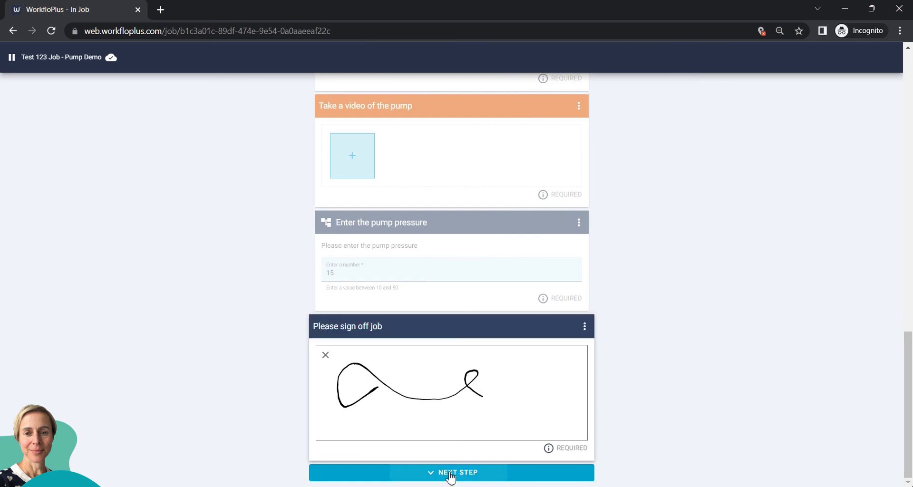
left_click(450, 475)
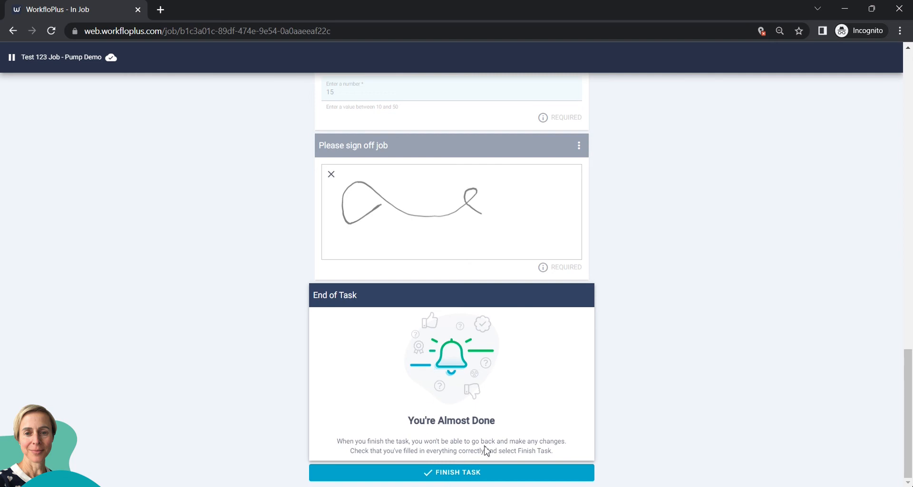
scroll(486, 445, "up", 6)
scroll(489, 451, "up", 10)
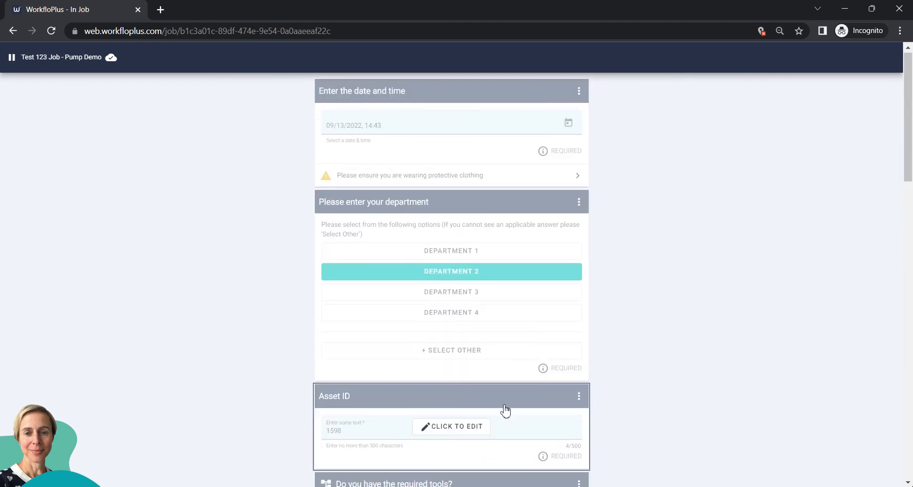
scroll(491, 451, "down", 15)
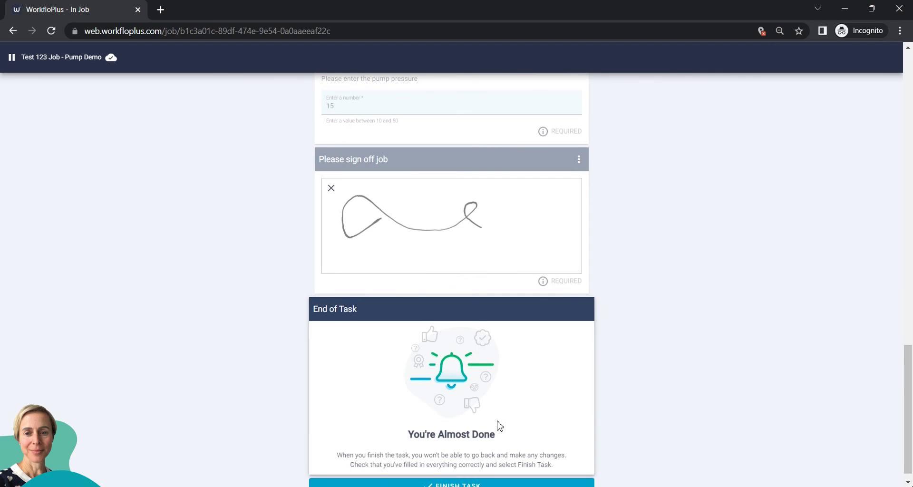
scroll(497, 428, "down", 1)
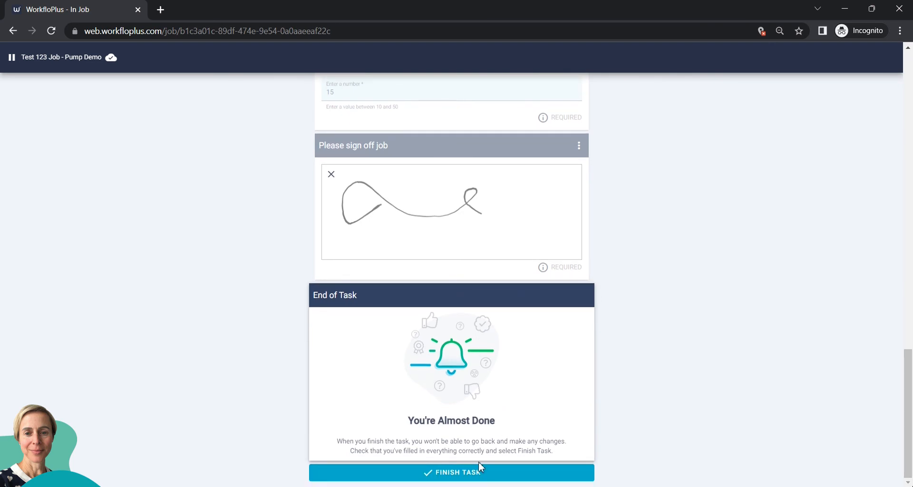
left_click(454, 478)
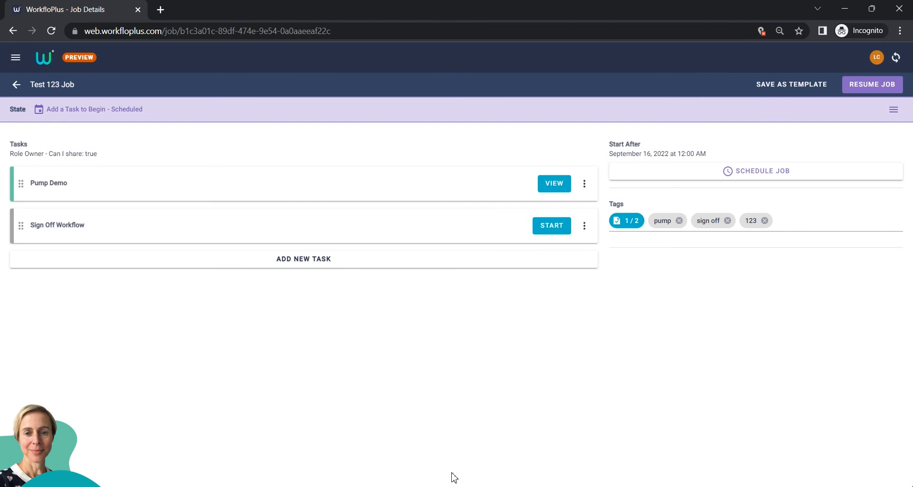
left_click(554, 187)
scroll(477, 295, "down", 12)
scroll(479, 324, "up", 5)
scroll(479, 323, "up", 6)
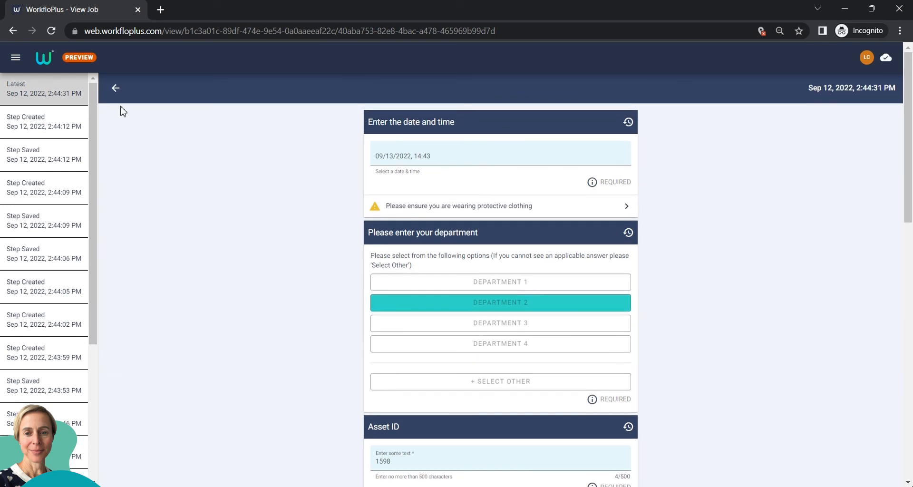
left_click(116, 89)
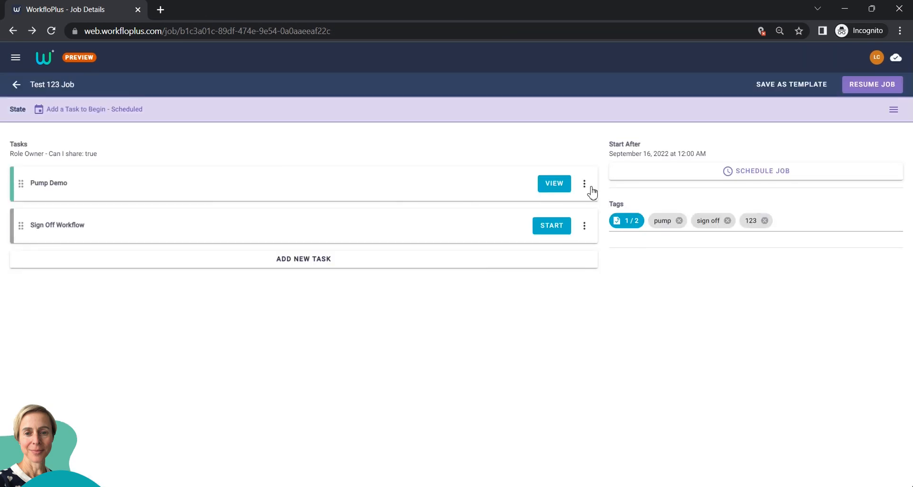
left_click(586, 187)
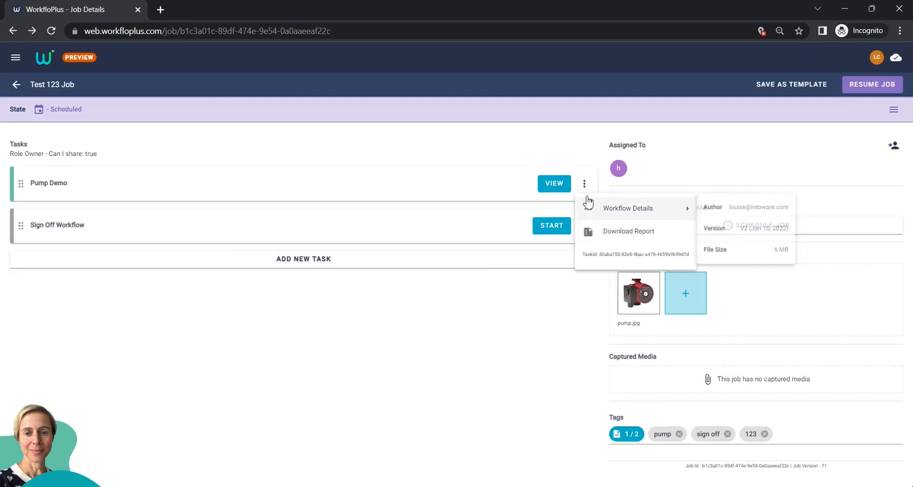
left_click(429, 332)
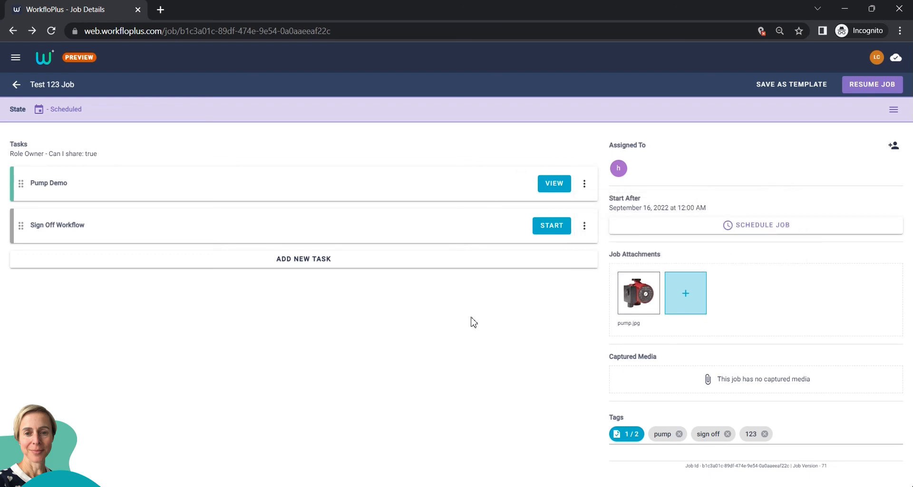
- Complete the Sign Off Workflow task, answering No to issues and signing to confirm
left_click(559, 228)
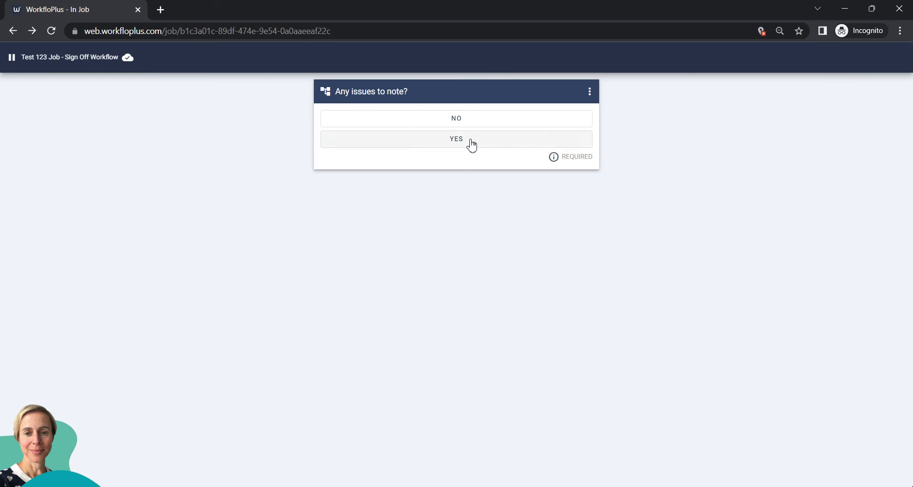
left_click(483, 119)
mouse_move(380, 240)
left_mouse_down()
mouse_move(357, 266)
mouse_move(455, 246)
mouse_move(468, 277)
left_mouse_up()
left_click(456, 350)
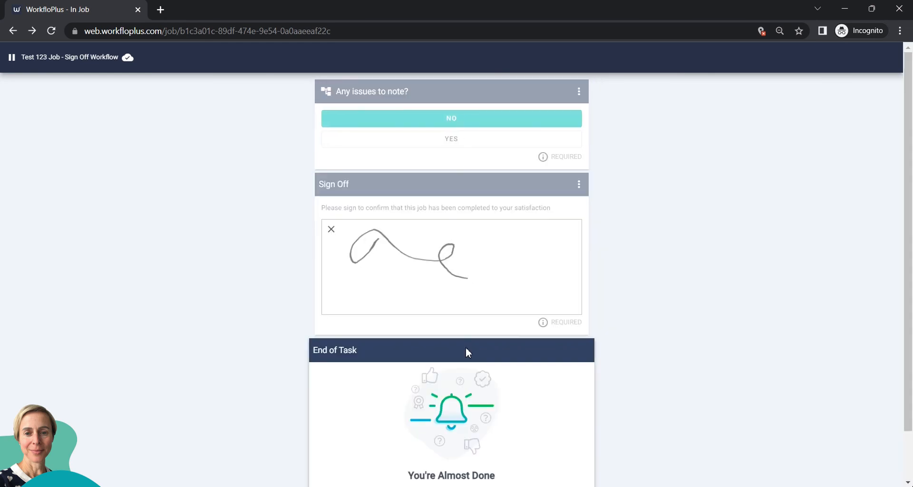
left_click(446, 478)
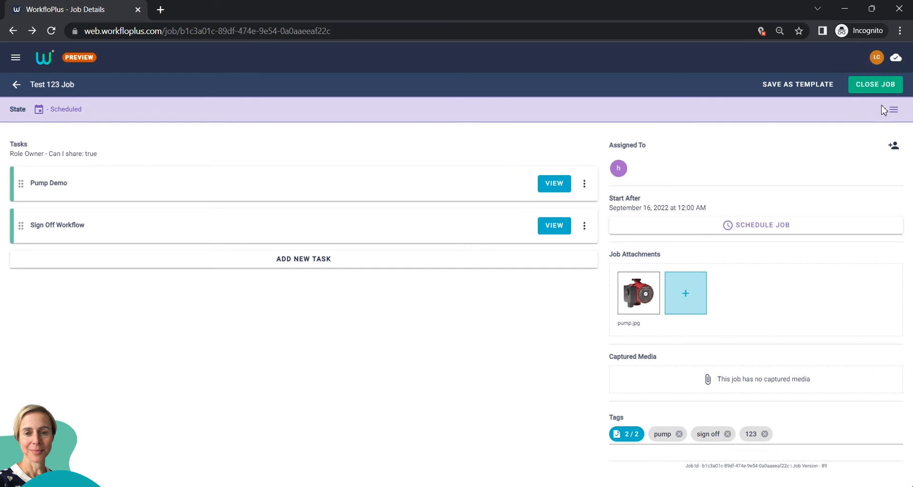
- Close Test 123 Job, view the job closed at 2:41 PM, and bring up the main navigation
left_click(872, 85)
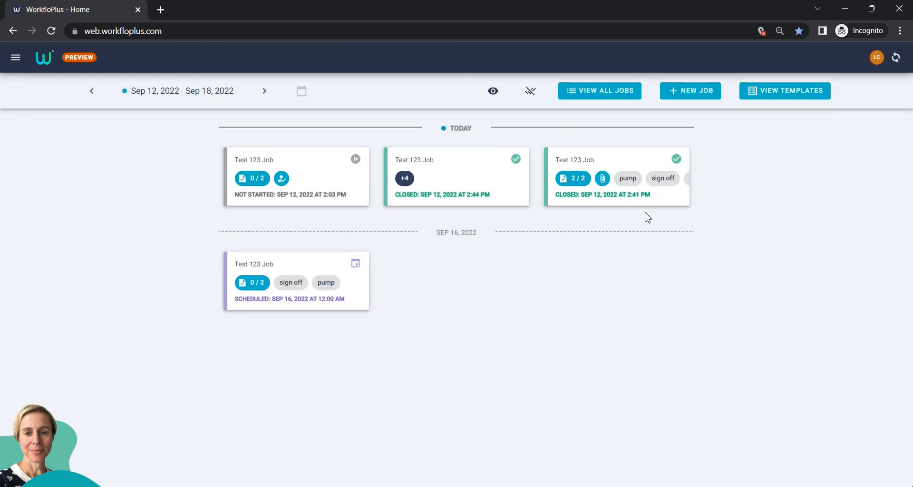
left_click(596, 201)
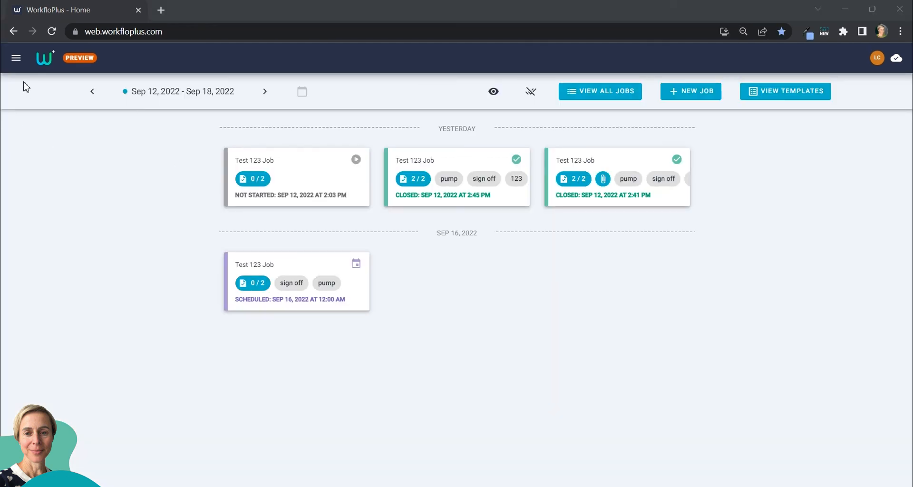
left_click(16, 58)
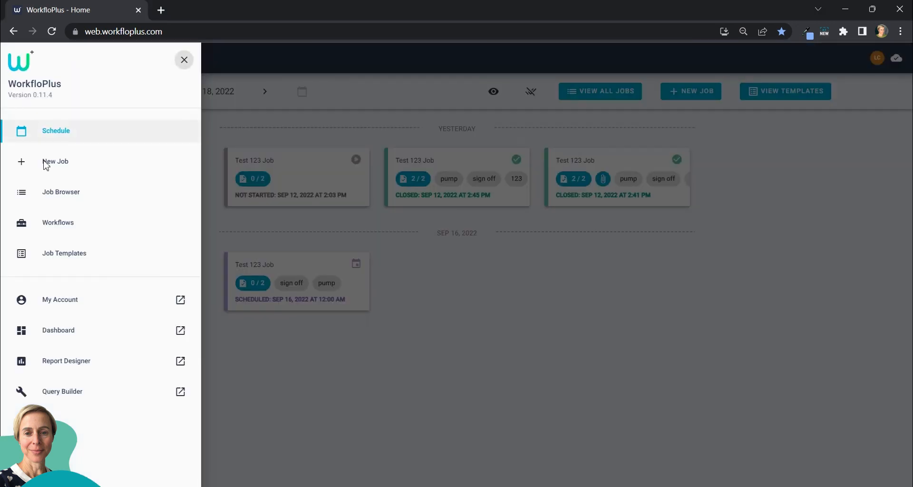
- Browse the Workflows list, jump to the workflows under I, and open the Create New Workflow form
left_click(61, 230)
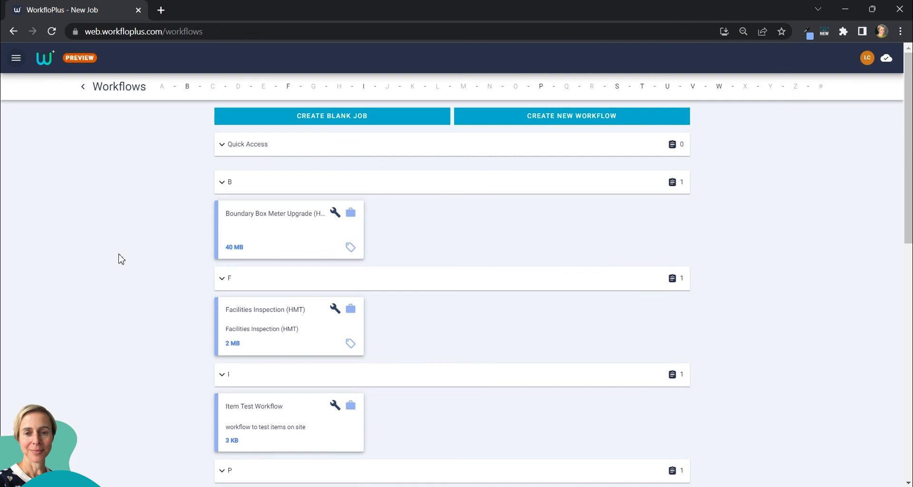
scroll(171, 303, "down", 12)
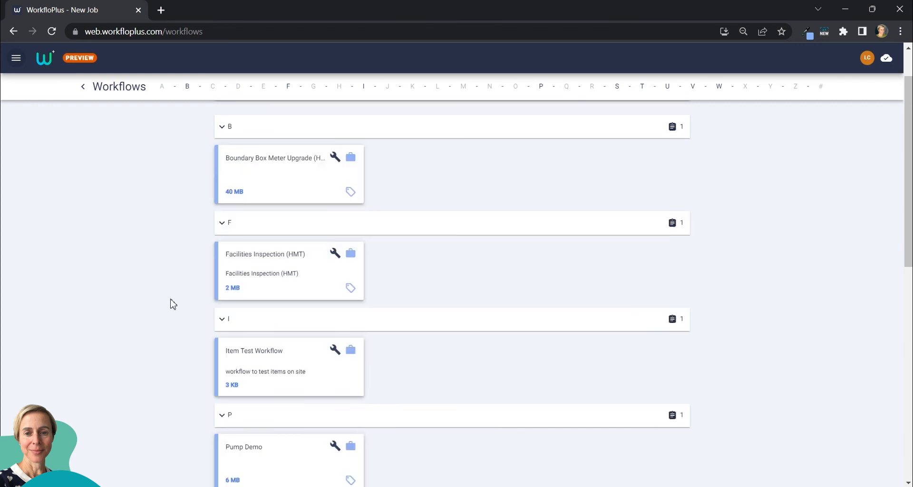
scroll(171, 303, "up", 7)
scroll(176, 290, "up", 4)
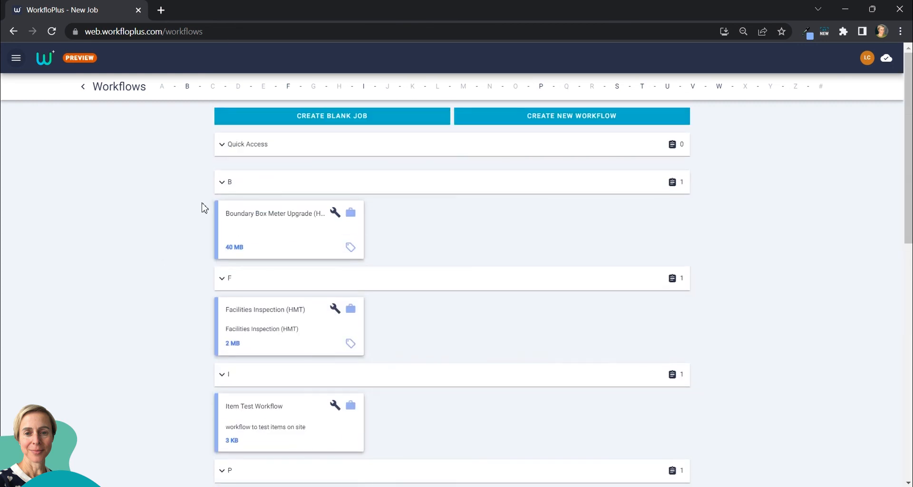
left_click(365, 88)
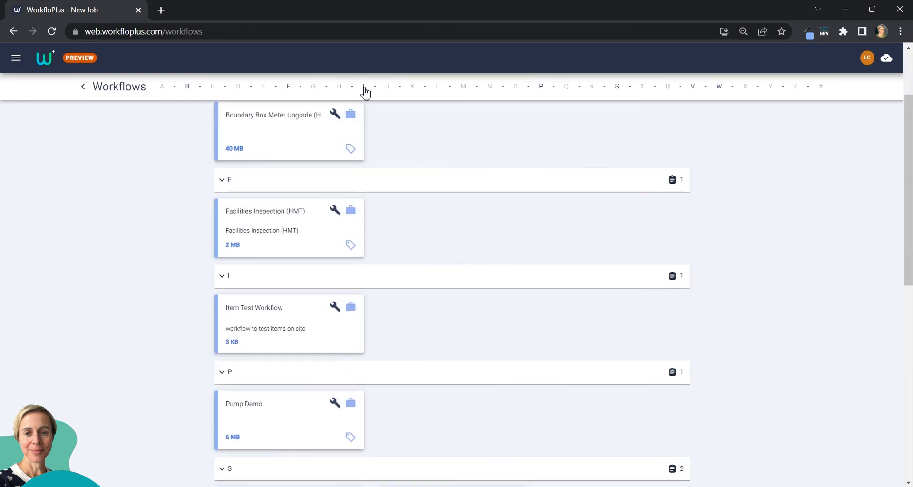
scroll(364, 223, "down", 3)
scroll(364, 240, "down", 2)
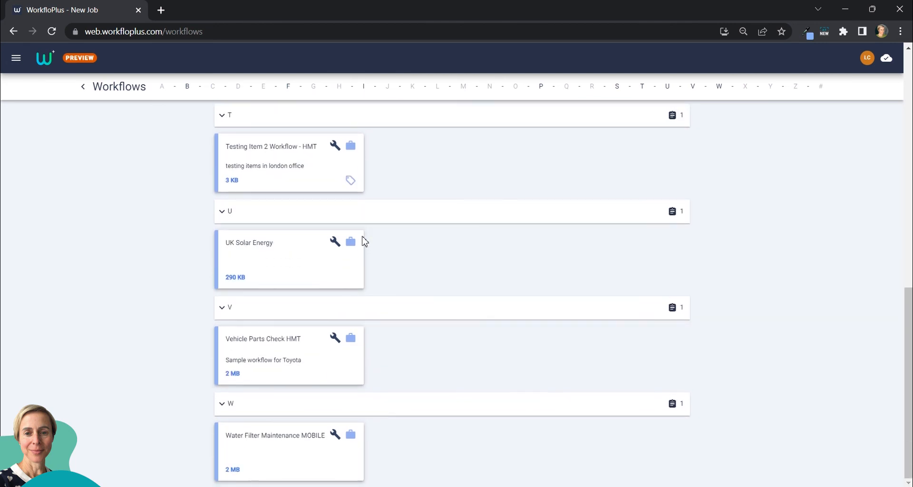
scroll(364, 240, "up", 10)
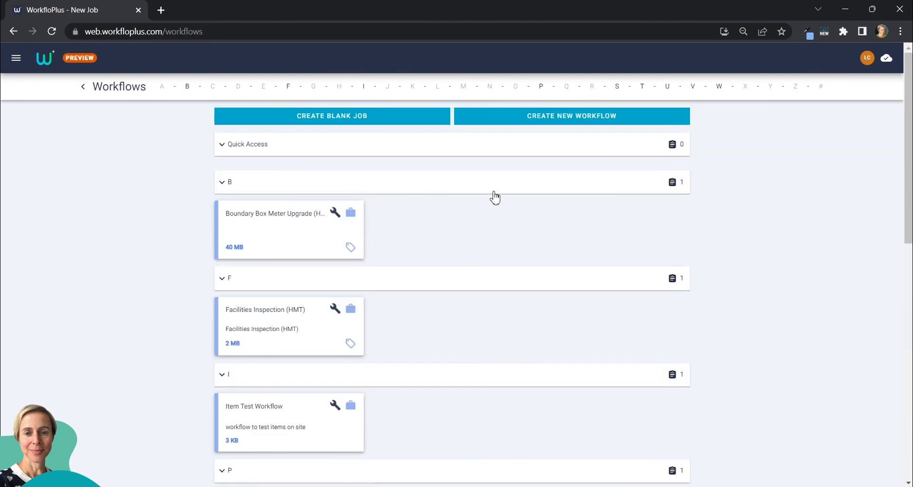
left_click(561, 118)
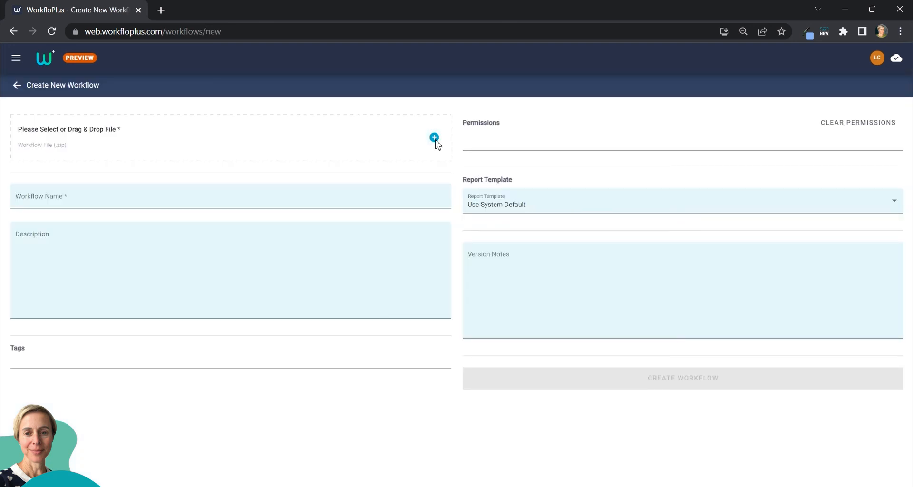
- Open and cancel the workflow .zip file picker, then try the name and description fields
left_click(434, 139)
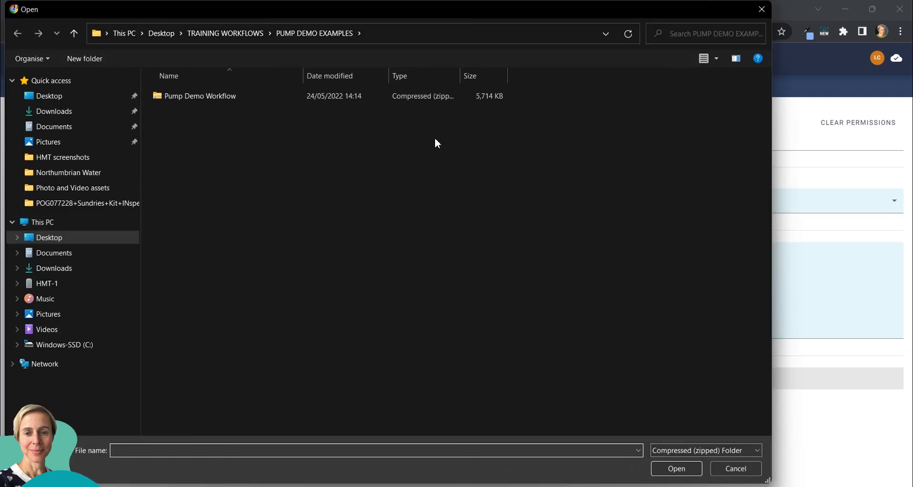
left_click(760, 9)
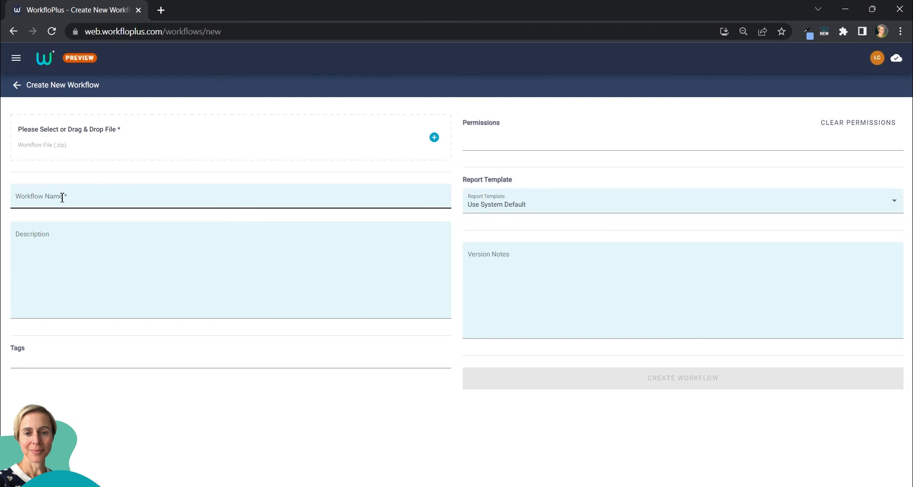
left_click(97, 197)
left_click(44, 259)
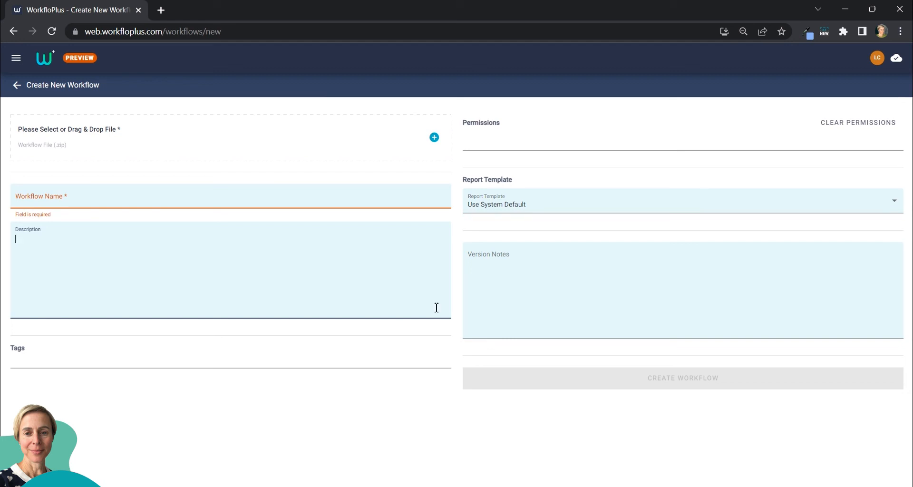
- Check the permissions user list, keep the system default report template, and return to Workflows unsubmitted
left_click(568, 145)
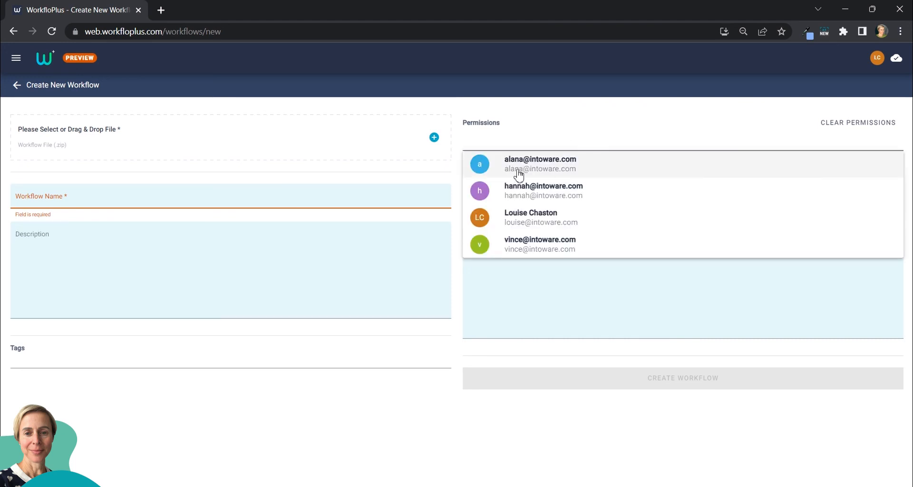
left_click(565, 123)
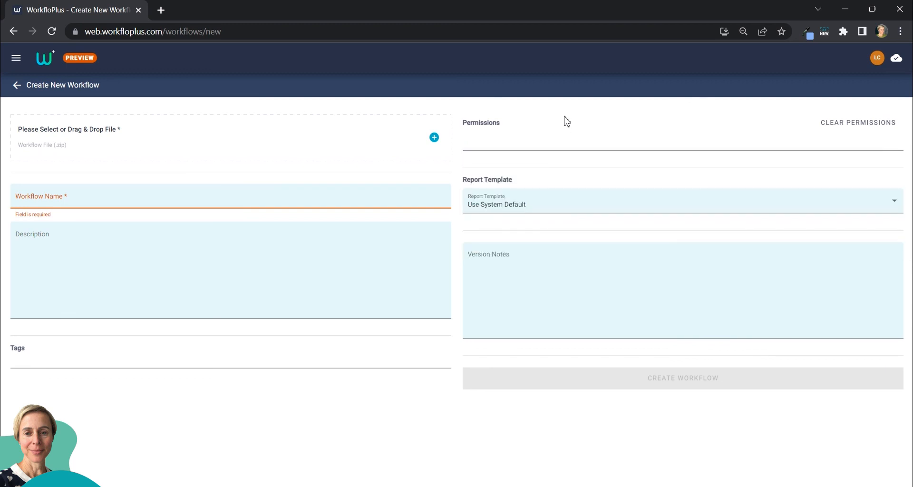
left_click(564, 210)
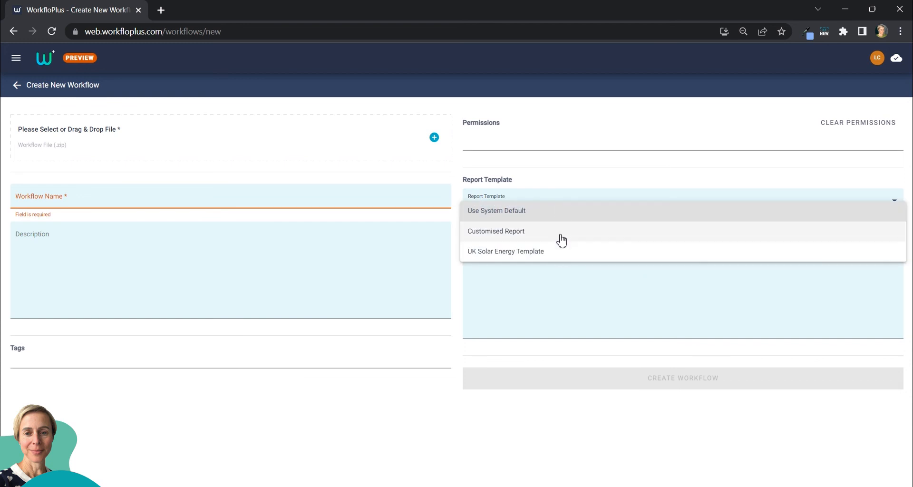
left_click(575, 175)
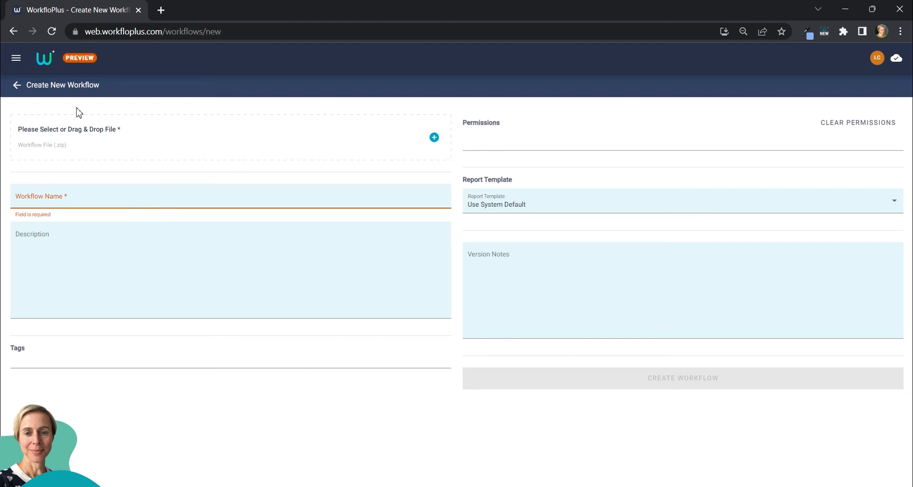
left_click(16, 85)
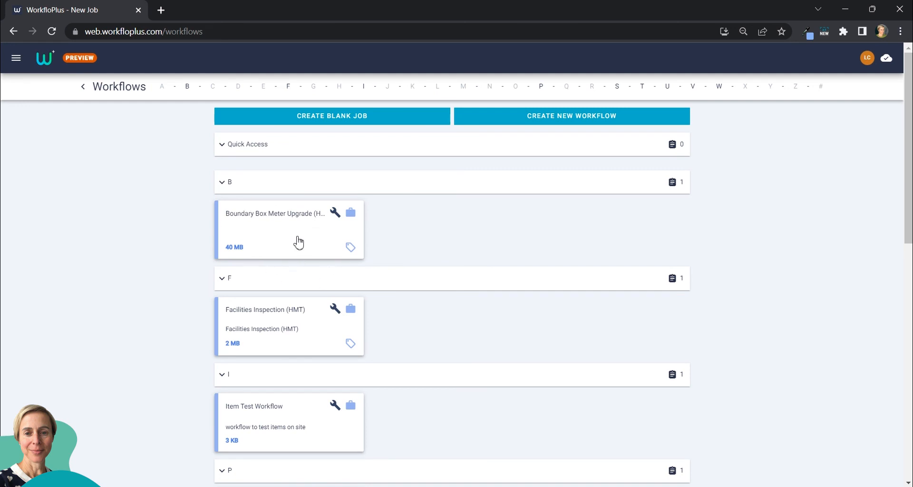
- Open the Boundary Box Meter Upgrade (HMT) workflow details and inspect its Version 1 and description
left_click(335, 214)
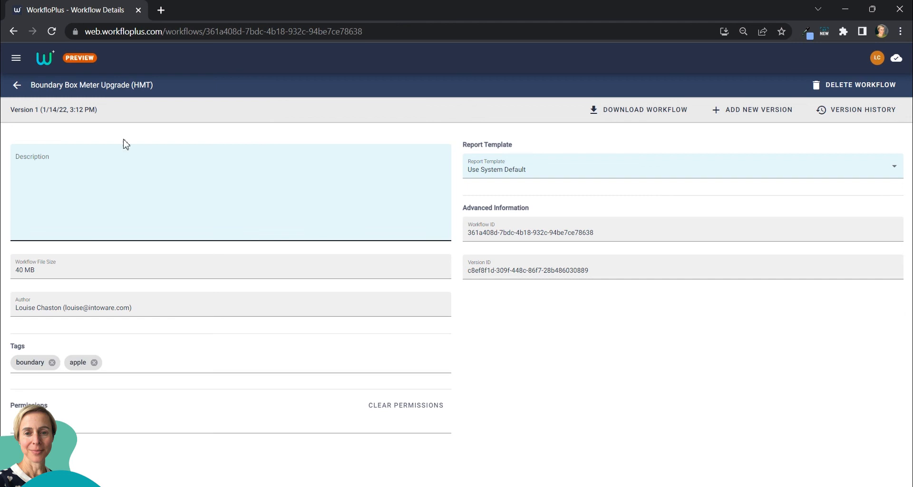
left_click_drag(98, 110, 9, 110)
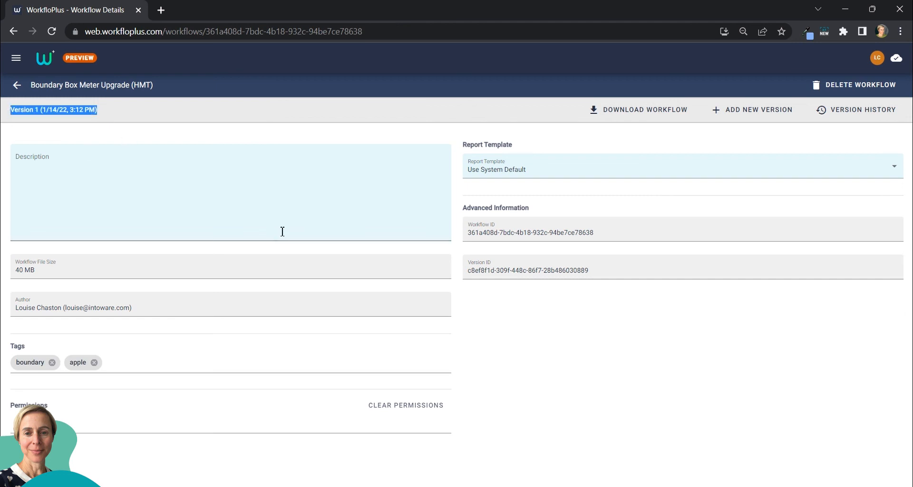
left_click(266, 184)
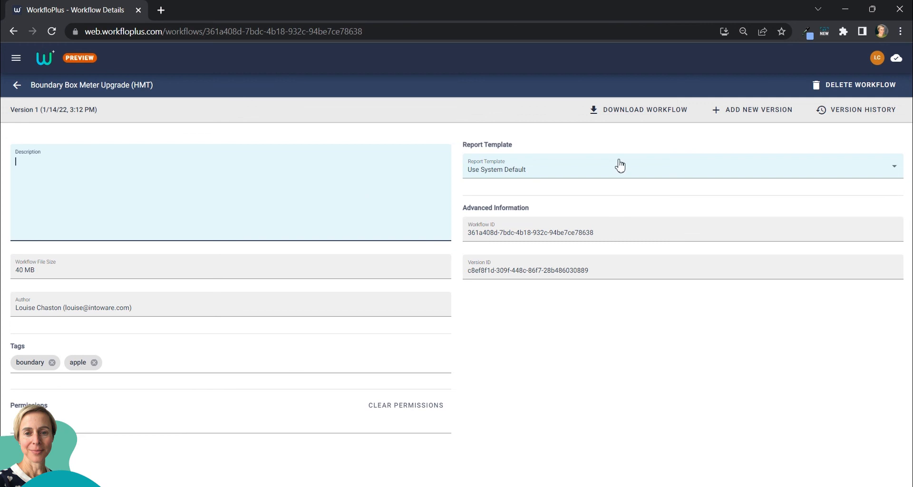
- Start adding a new version, cancel the zip file picker, and abandon the new version
left_click(753, 117)
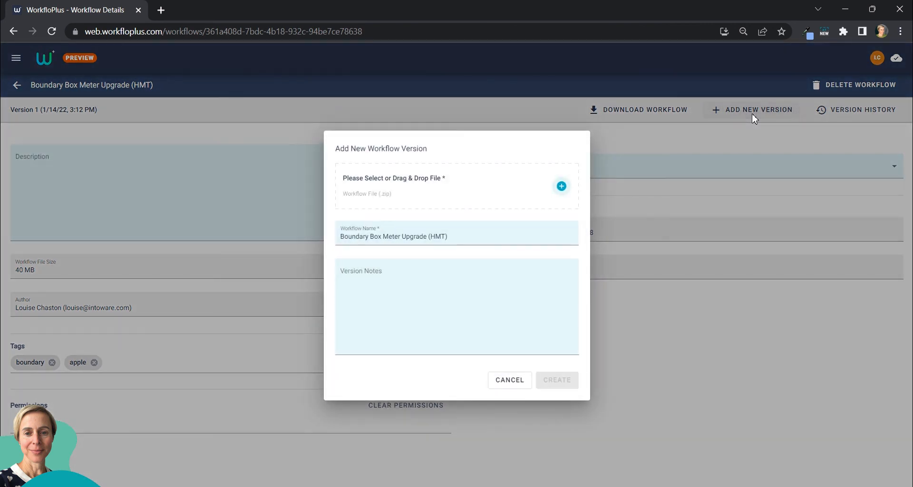
left_click(562, 188)
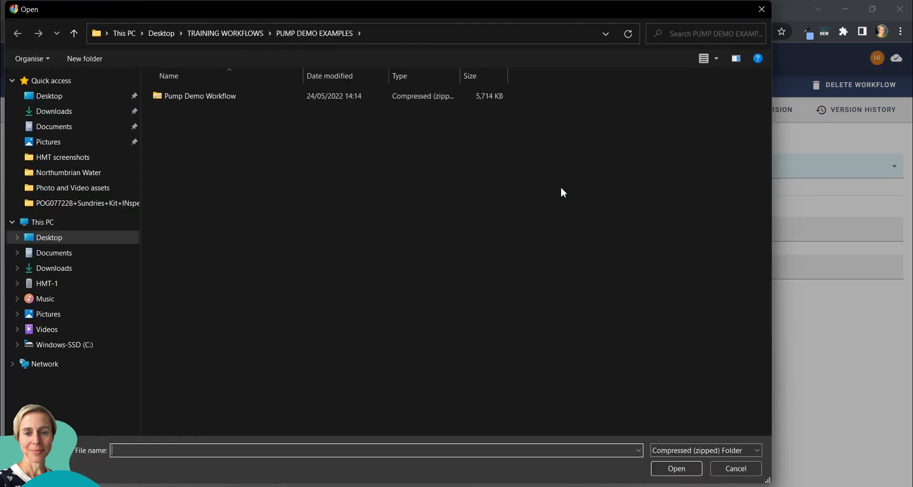
left_click(761, 9)
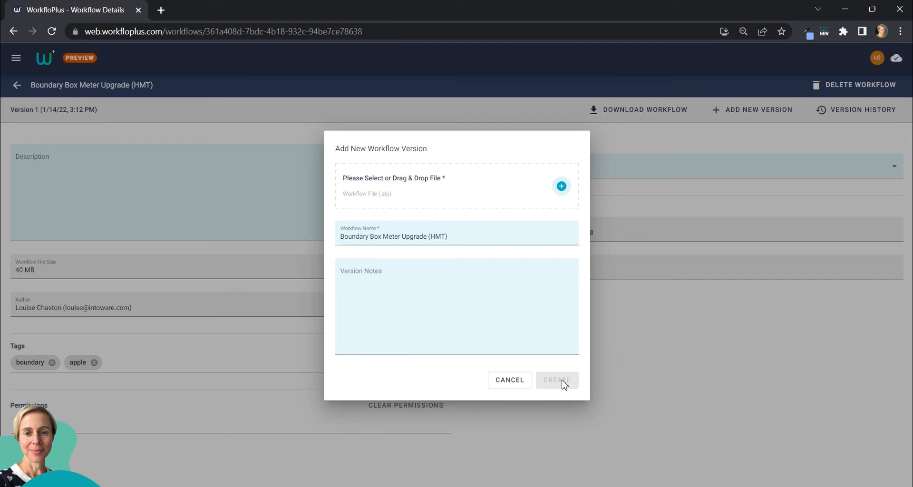
left_click(659, 375)
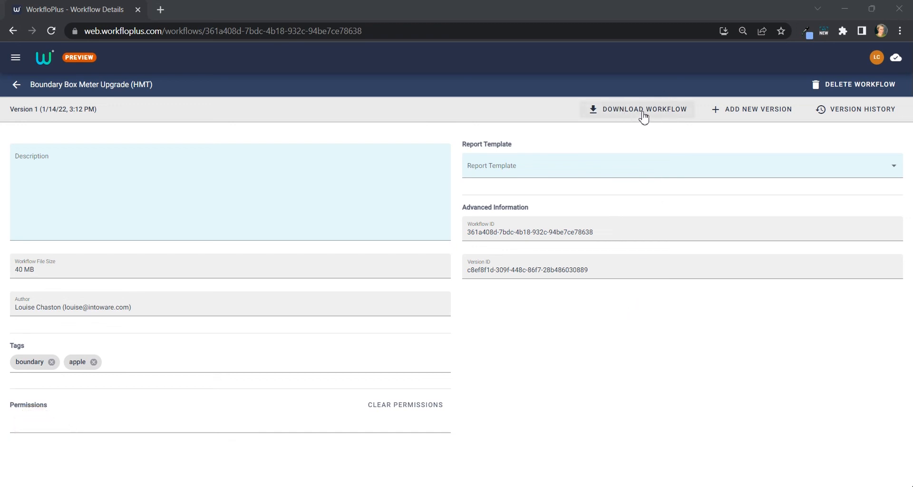
- Return to Workflows and create a job from the Boundary Box Meter Upgrade (HMT) workflow card
left_click(16, 88)
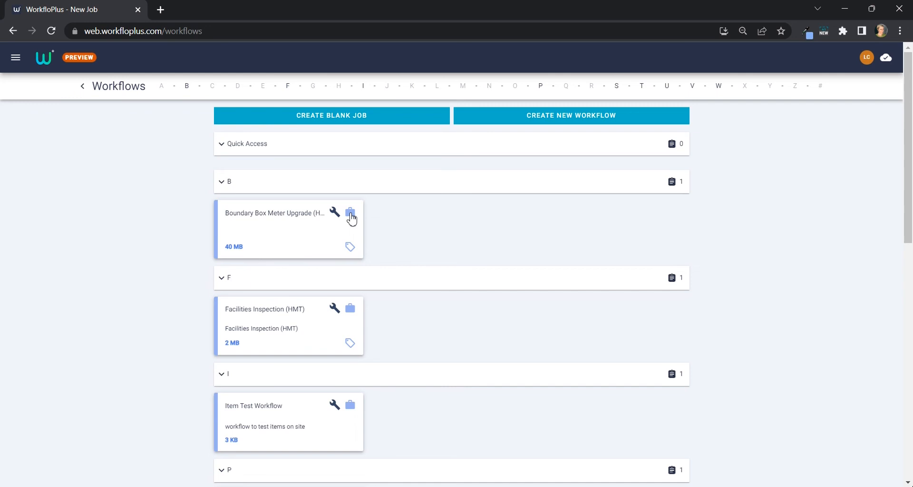
left_click(351, 218)
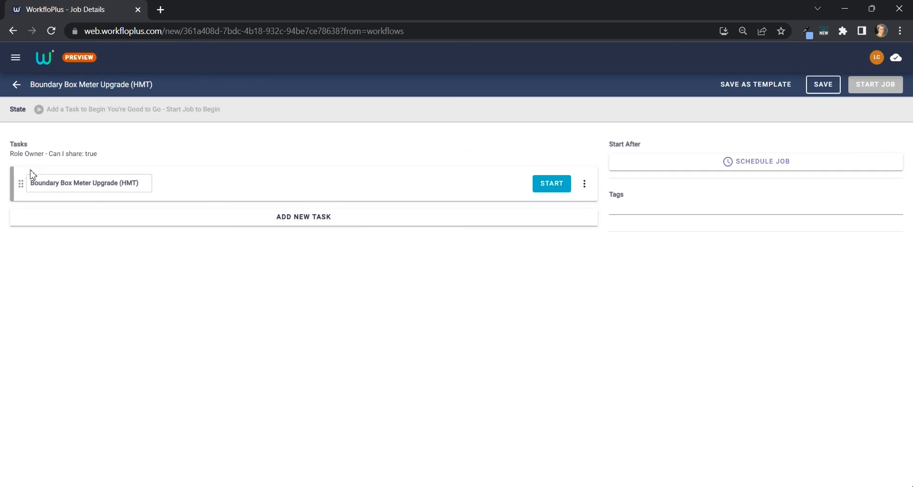